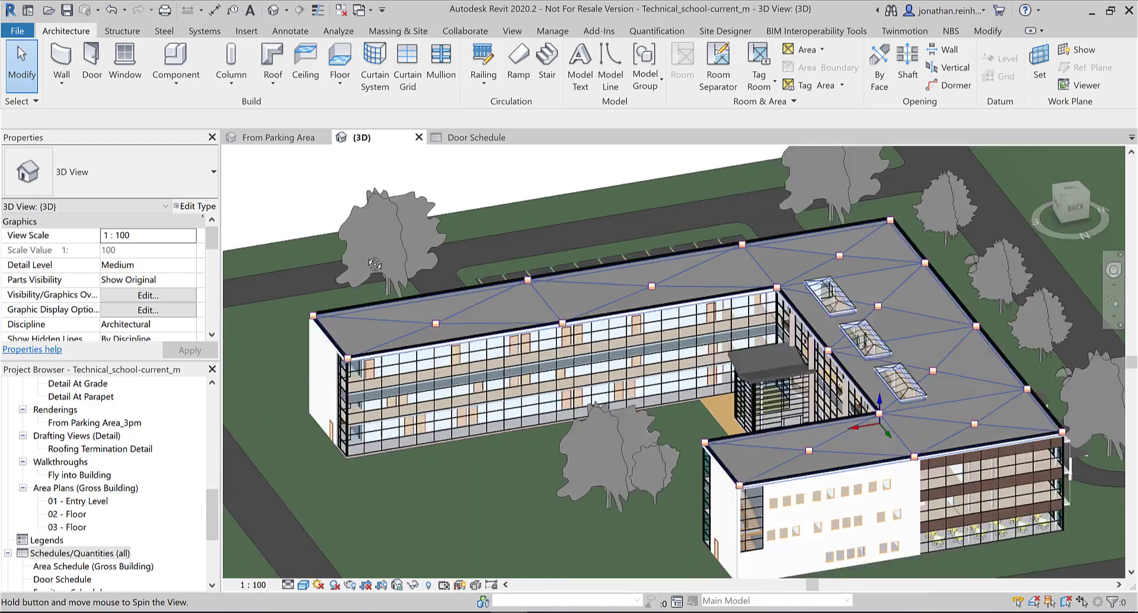
{"action": "scroll", "coordinate": [546, 298], "scroll_direction": "down", "scroll_amount": 2}
{"action": "middle_click_drag", "start_coordinate": [546, 299], "coordinate": [544, 332], "text": "shift"}
{"action": "scroll", "coordinate": [544, 331], "scroll_direction": "up", "scroll_amount": 3}
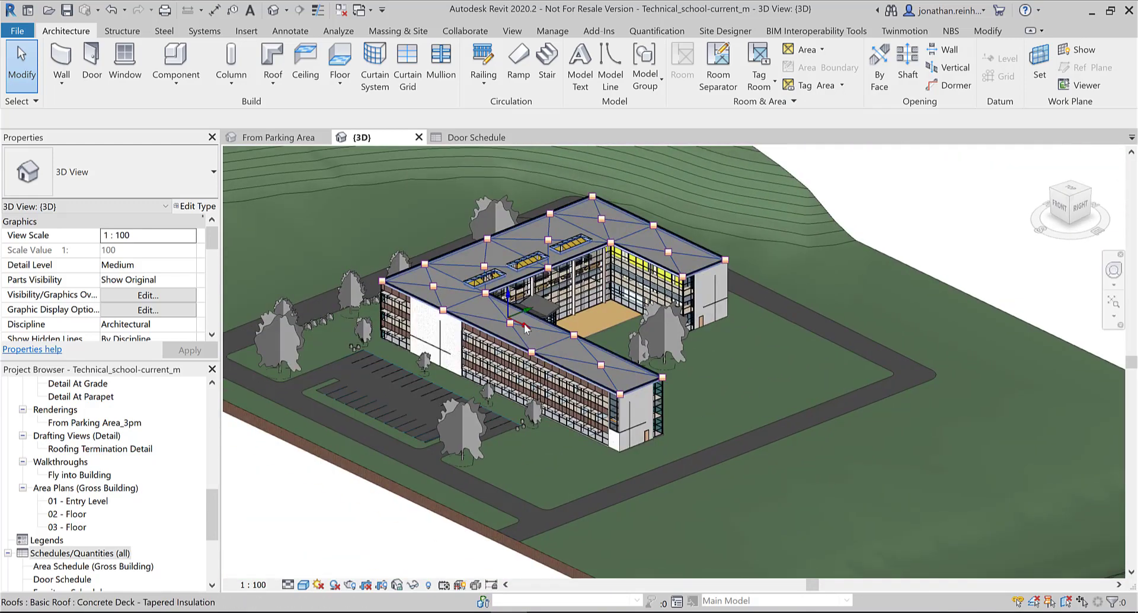
{"action": "scroll", "coordinate": [52, 506], "scroll_direction": "down", "scroll_amount": 3}
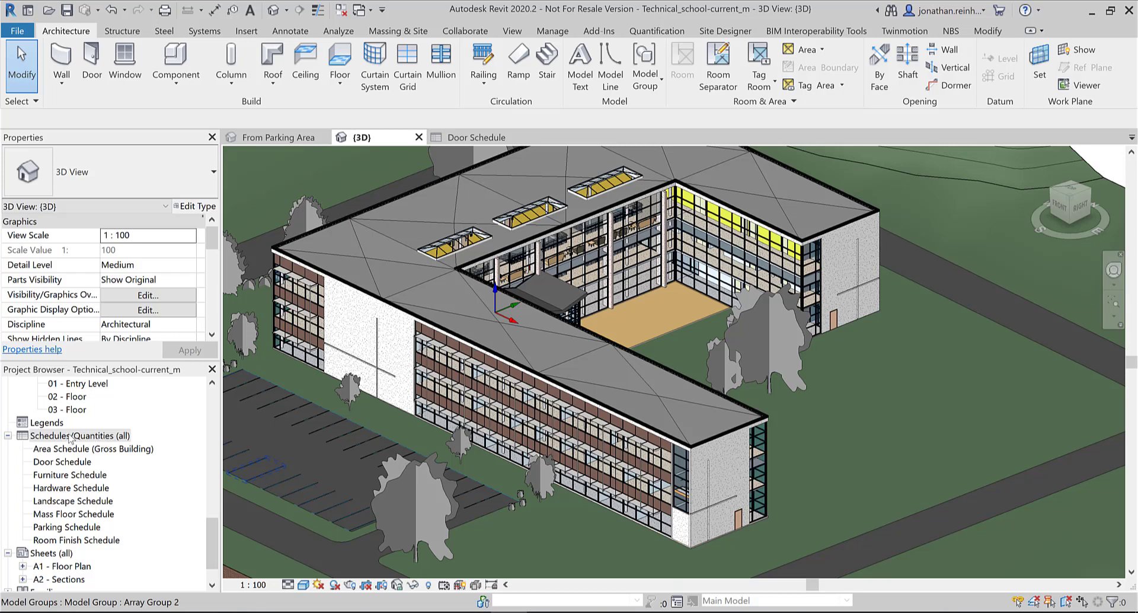
Step: Start a new schedule in the project and choose Doors as its category
{"action": "right_click", "coordinate": [70, 438]}
{"action": "left_click", "coordinate": [112, 445]}
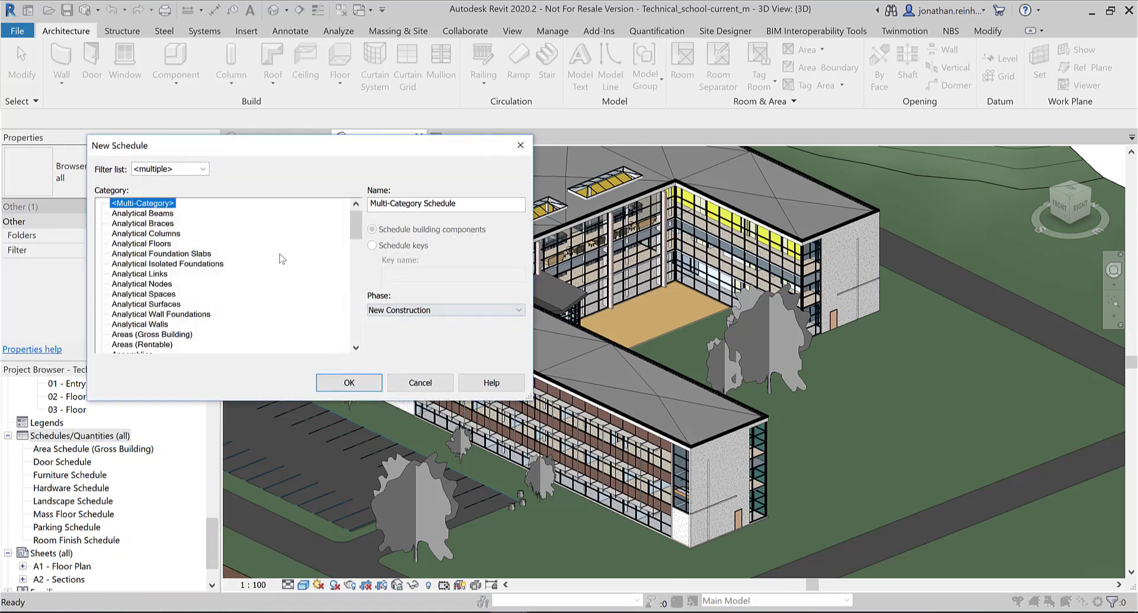
{"action": "left_click_drag", "start_coordinate": [274, 152], "coordinate": [487, 118]}
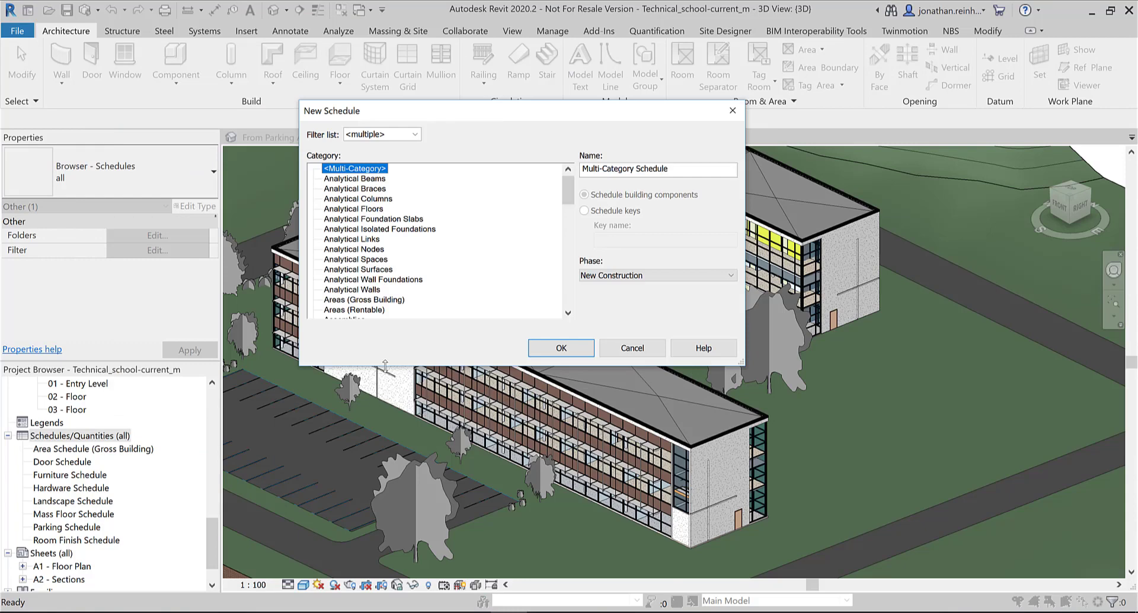
{"action": "left_click_drag", "start_coordinate": [383, 365], "coordinate": [392, 543]}
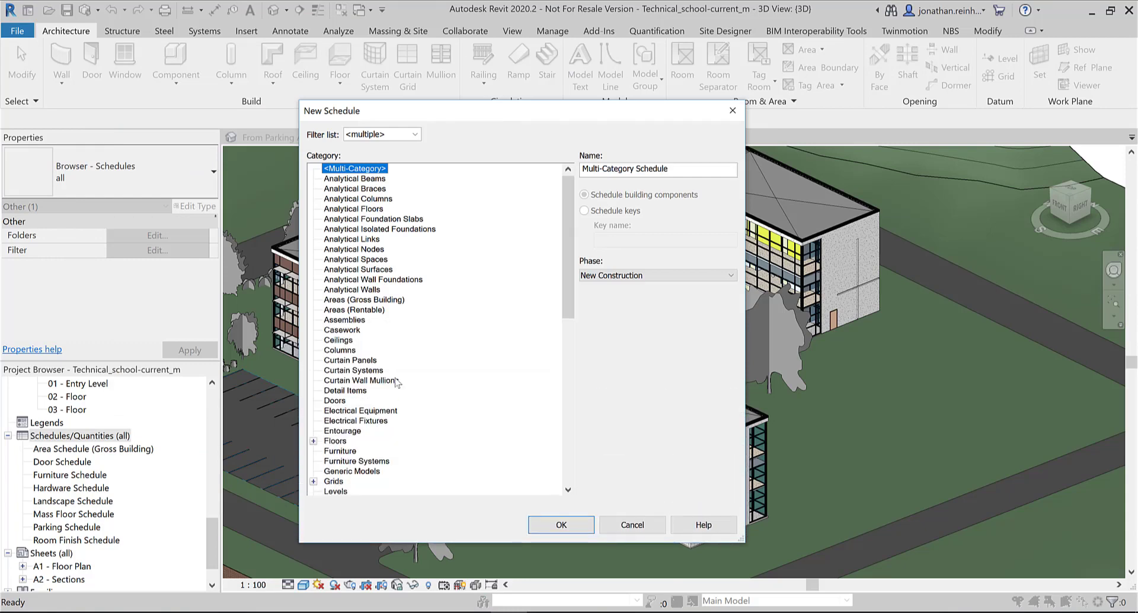
{"action": "mouse_move", "coordinate": [570, 290]}
{"action": "left_mouse_down"}
{"action": "mouse_move", "coordinate": [550, 388]}
{"action": "mouse_move", "coordinate": [557, 276]}
{"action": "left_mouse_up"}
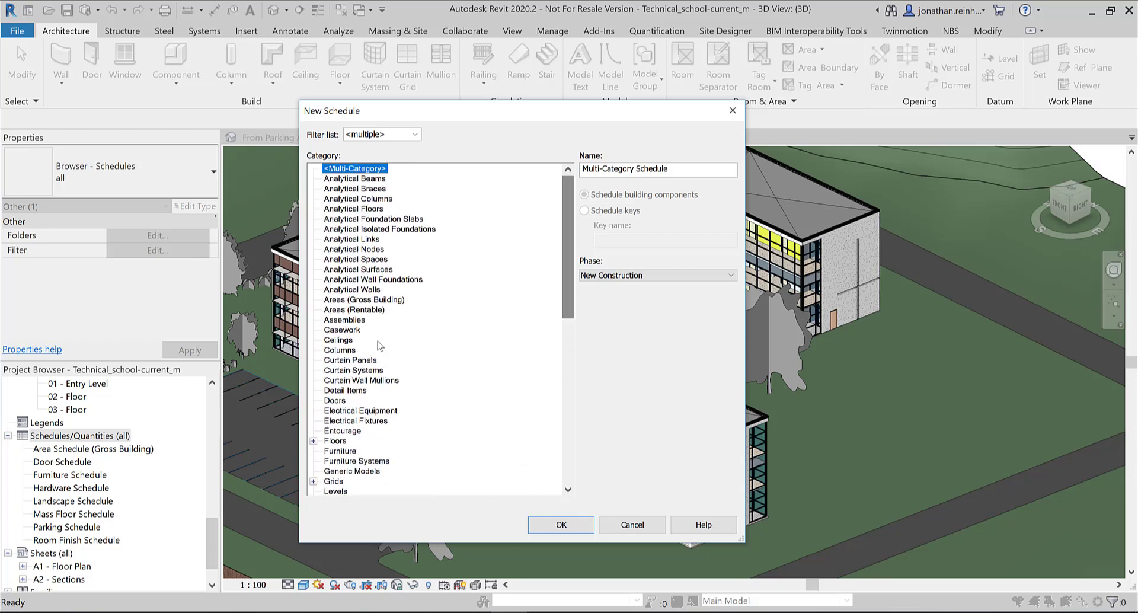
{"action": "left_click", "coordinate": [336, 400]}
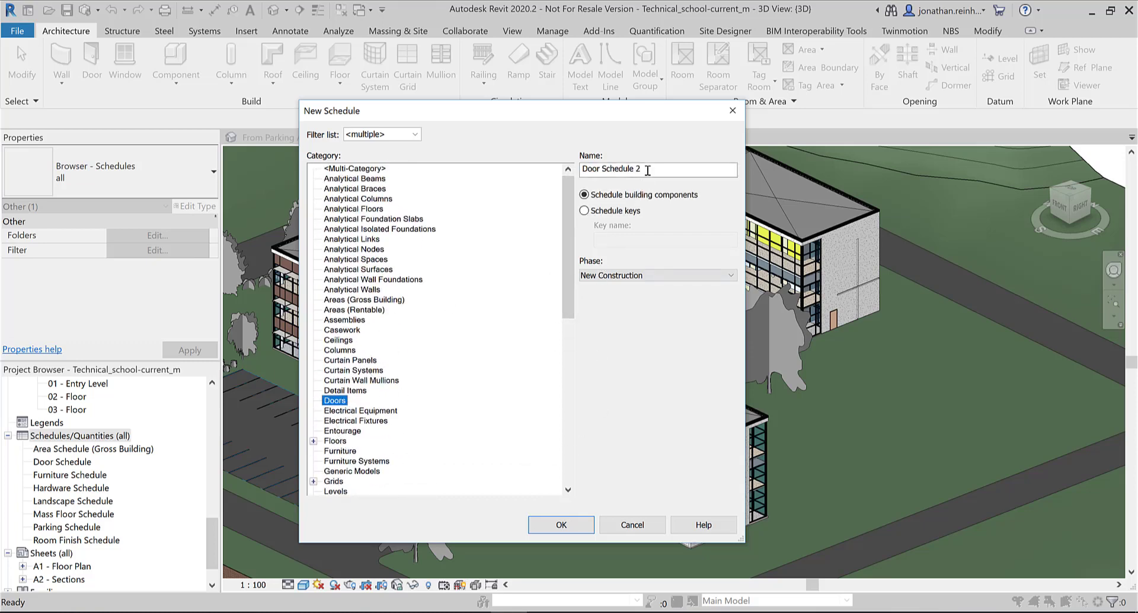
Step: Name the new door schedule "Internal Door Schedule" and create it as a building component schedule
{"action": "left_click_drag", "start_coordinate": [646, 170], "coordinate": [635, 170]}
{"action": "key", "text": "BackSpace"}
{"action": "key", "text": "Home"}
{"action": "type", "text": "Internal"}
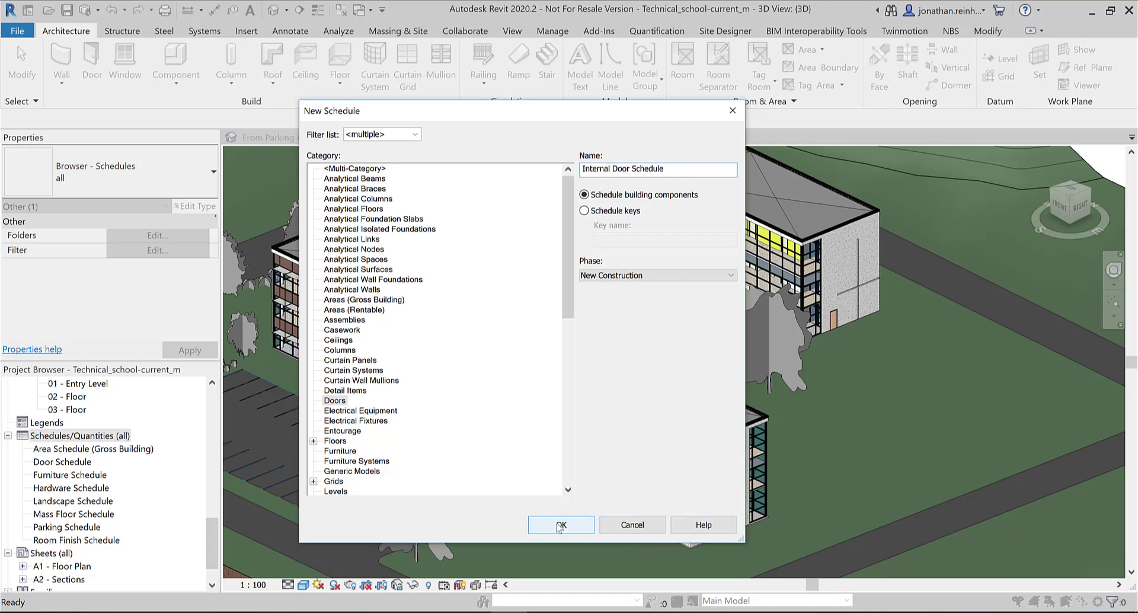
{"action": "left_click", "coordinate": [585, 528]}
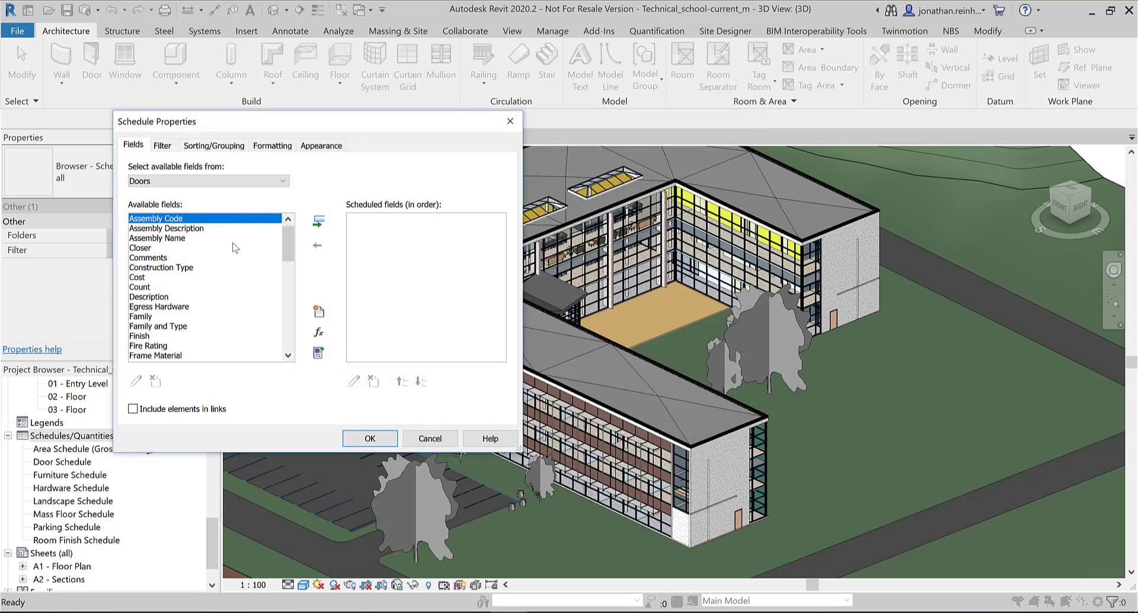
Step: Add the Family and Type field and the Fire Rating field to the schedule
{"action": "mouse_move", "coordinate": [291, 241]}
{"action": "left_mouse_down"}
{"action": "mouse_move", "coordinate": [286, 335]}
{"action": "mouse_move", "coordinate": [277, 236]}
{"action": "left_mouse_up"}
{"action": "scroll", "coordinate": [222, 294], "scroll_direction": "down", "scroll_amount": 4}
{"action": "scroll", "coordinate": [196, 278], "scroll_direction": "up", "scroll_amount": 2}
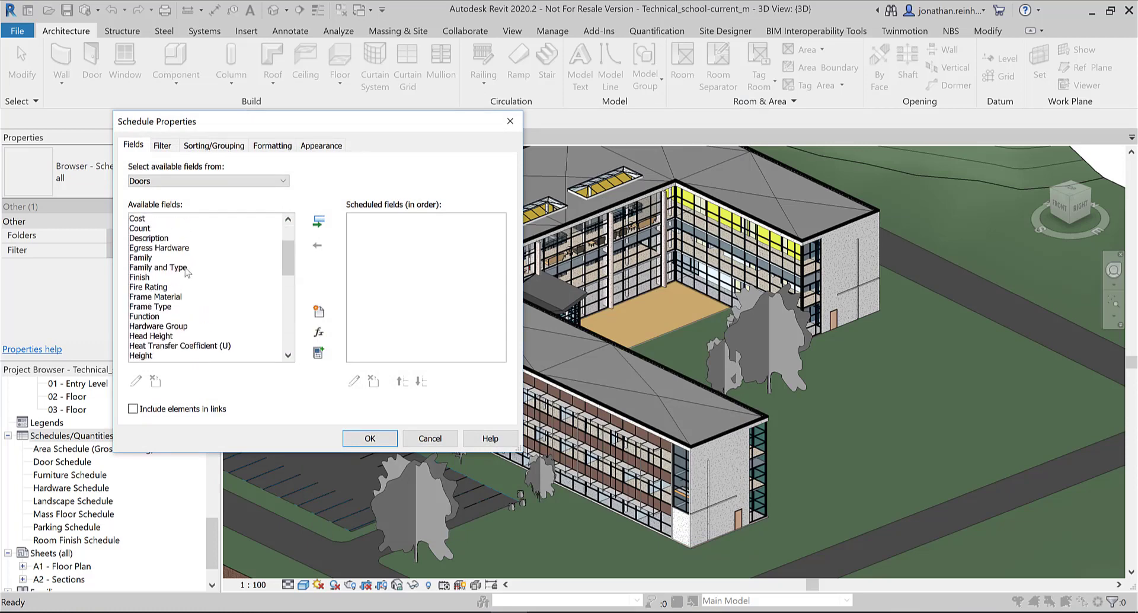
{"action": "left_click", "coordinate": [187, 268]}
{"action": "left_click", "coordinate": [319, 221]}
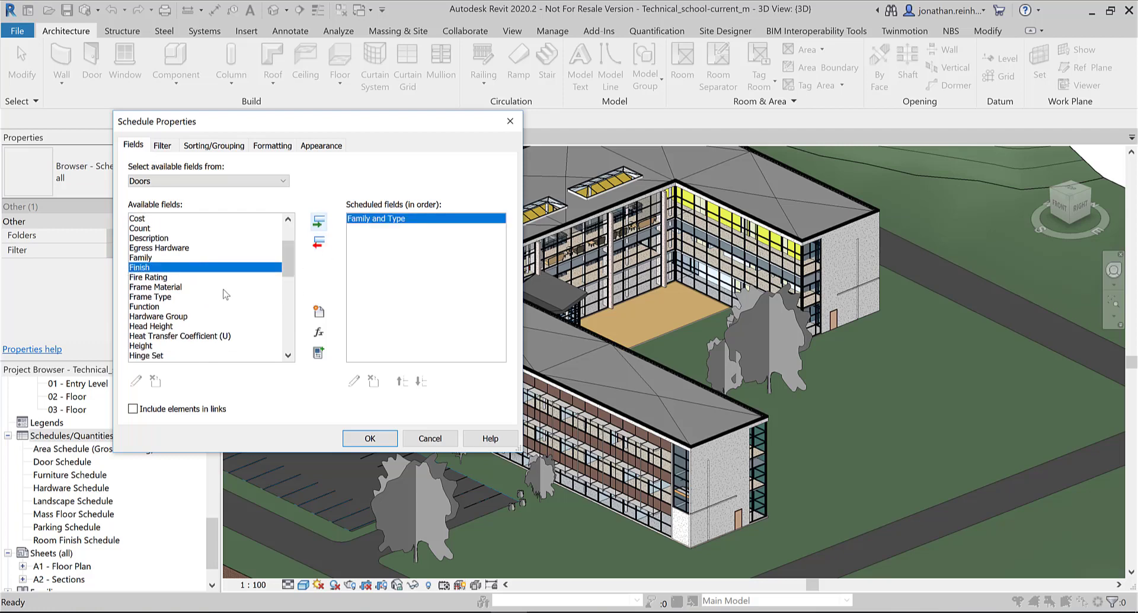
{"action": "left_click", "coordinate": [210, 277]}
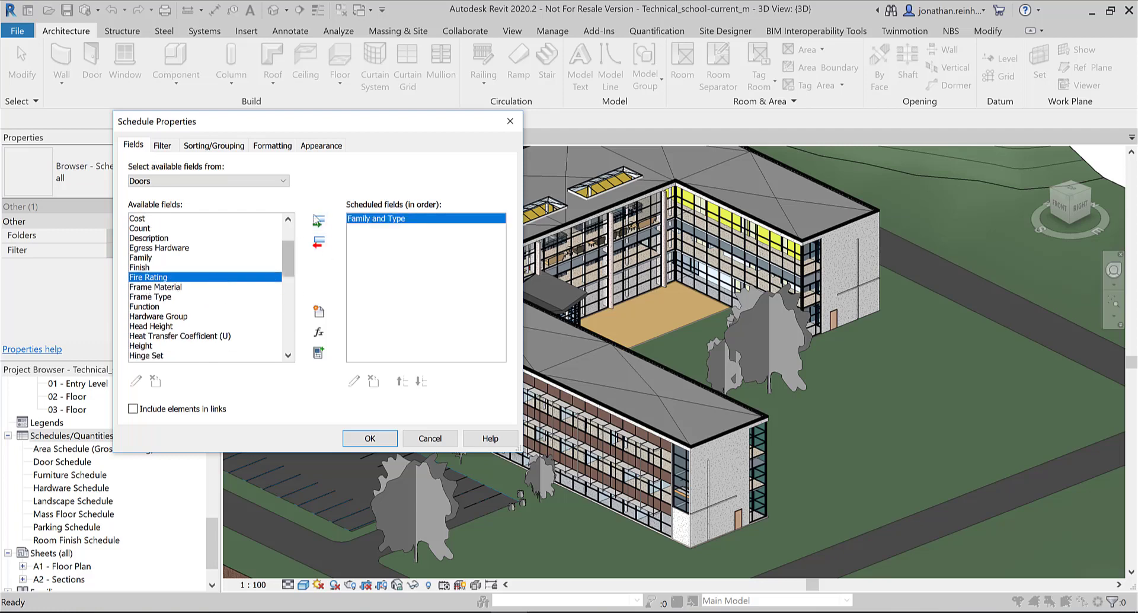
{"action": "left_click", "coordinate": [318, 222]}
Step: Add the Width and Height fields to the schedule, following Fire Rating
{"action": "left_click_drag", "start_coordinate": [291, 261], "coordinate": [291, 332]}
{"action": "left_click", "coordinate": [223, 356]}
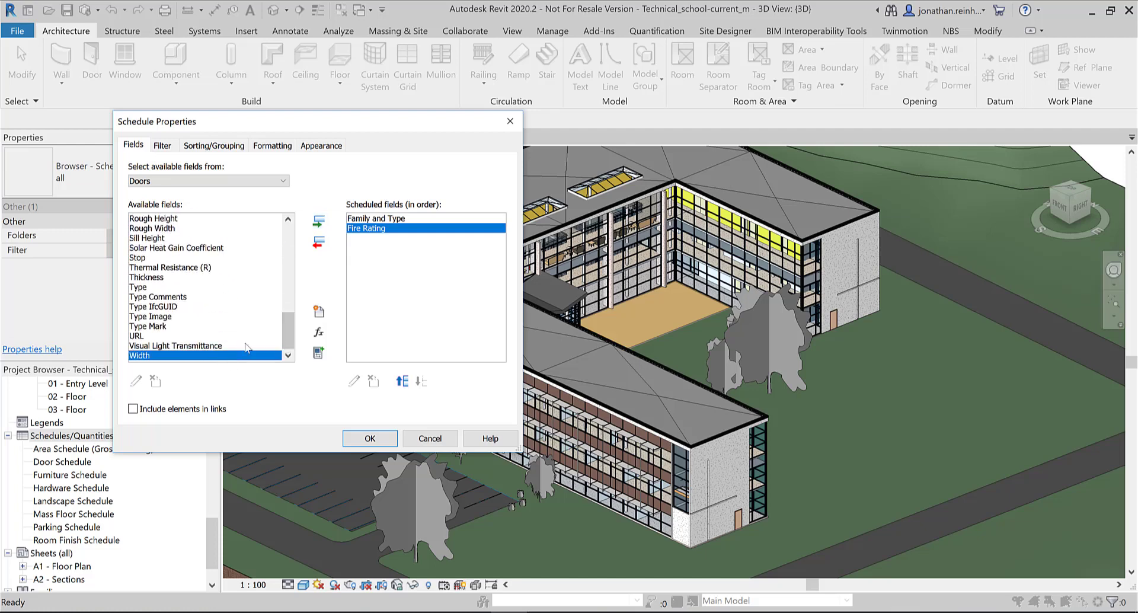
{"action": "left_click", "coordinate": [318, 221]}
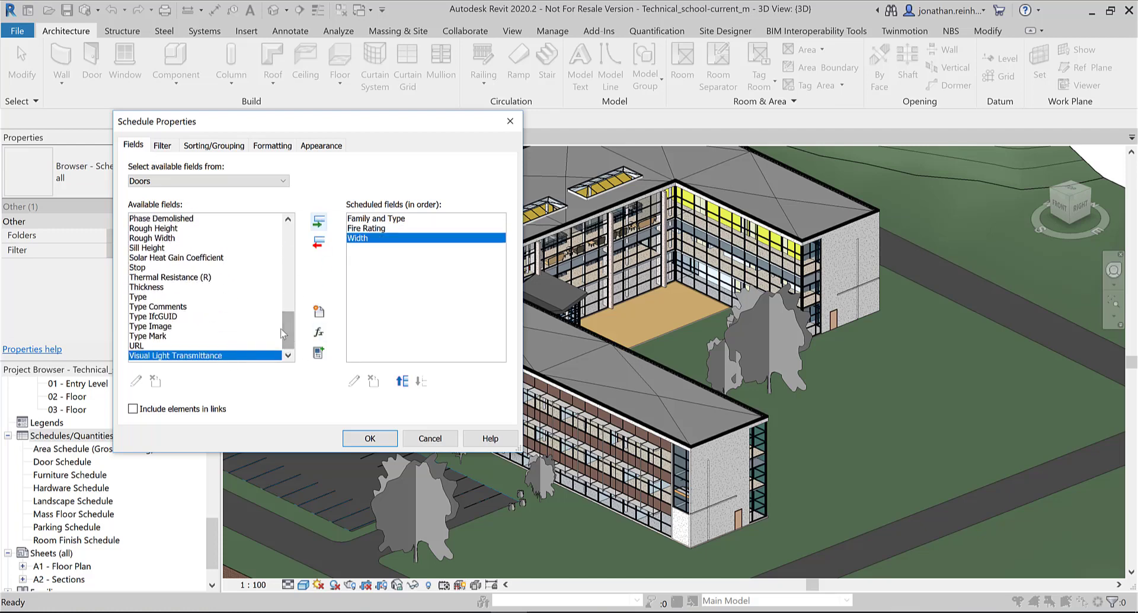
{"action": "left_click_drag", "start_coordinate": [283, 326], "coordinate": [283, 268]}
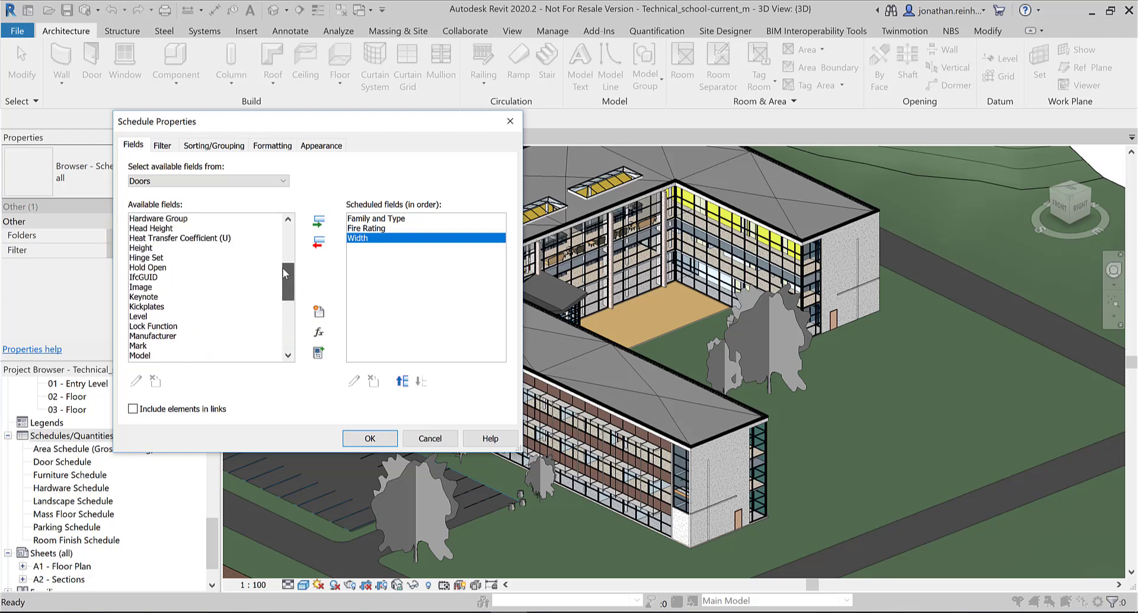
{"action": "left_click", "coordinate": [256, 249]}
{"action": "left_click", "coordinate": [319, 221]}
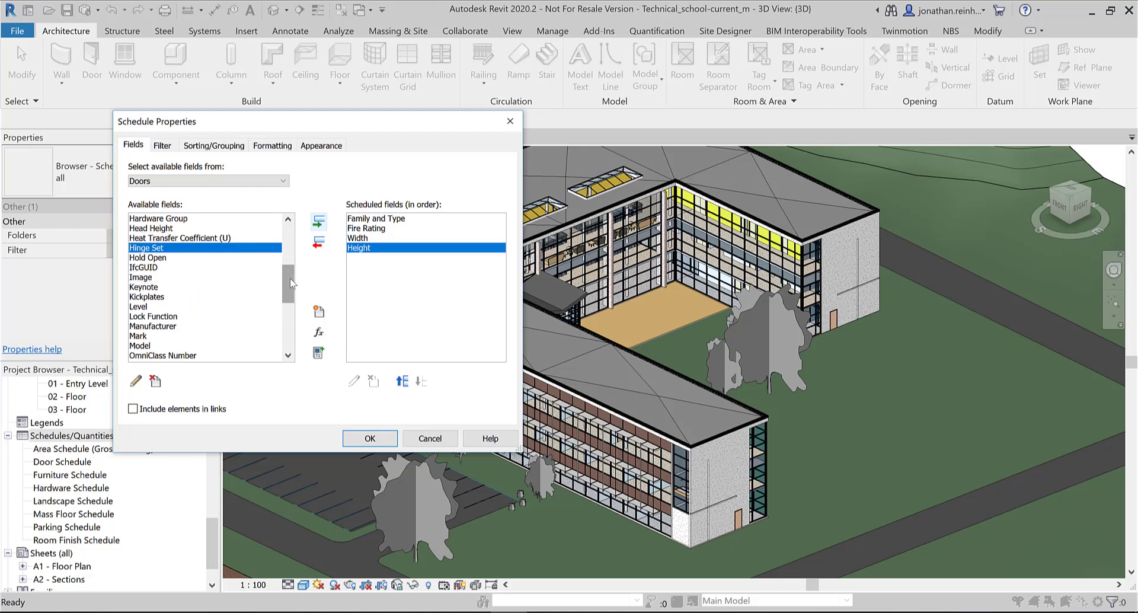
Step: Add the Type Comments and Type Mark fields to the schedule
{"action": "left_click_drag", "start_coordinate": [291, 279], "coordinate": [282, 326]}
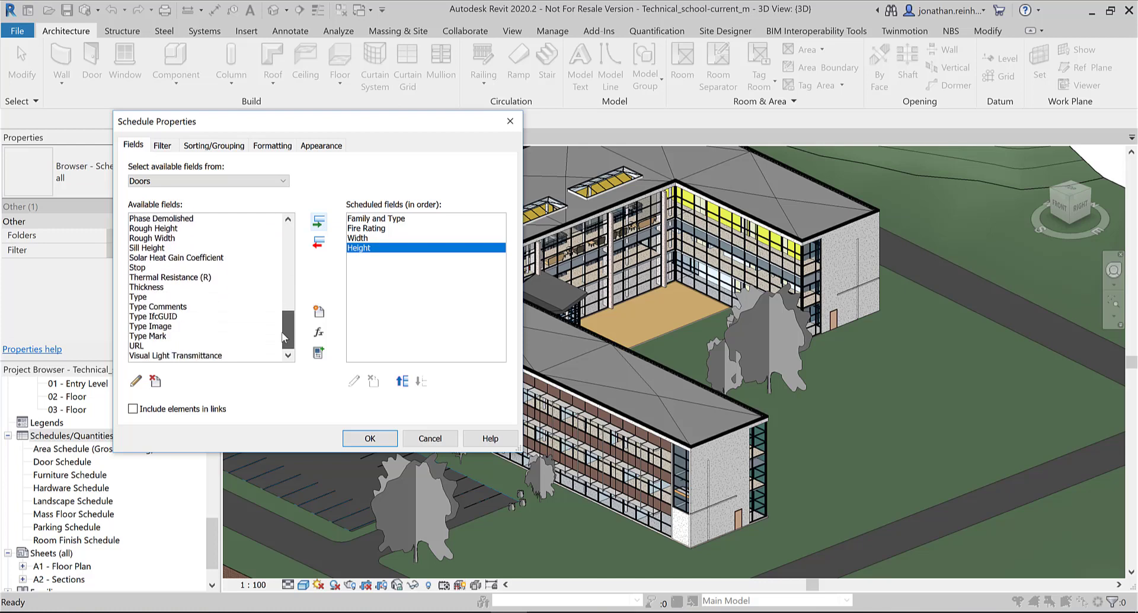
{"action": "left_click", "coordinate": [172, 306]}
{"action": "left_click", "coordinate": [319, 222]}
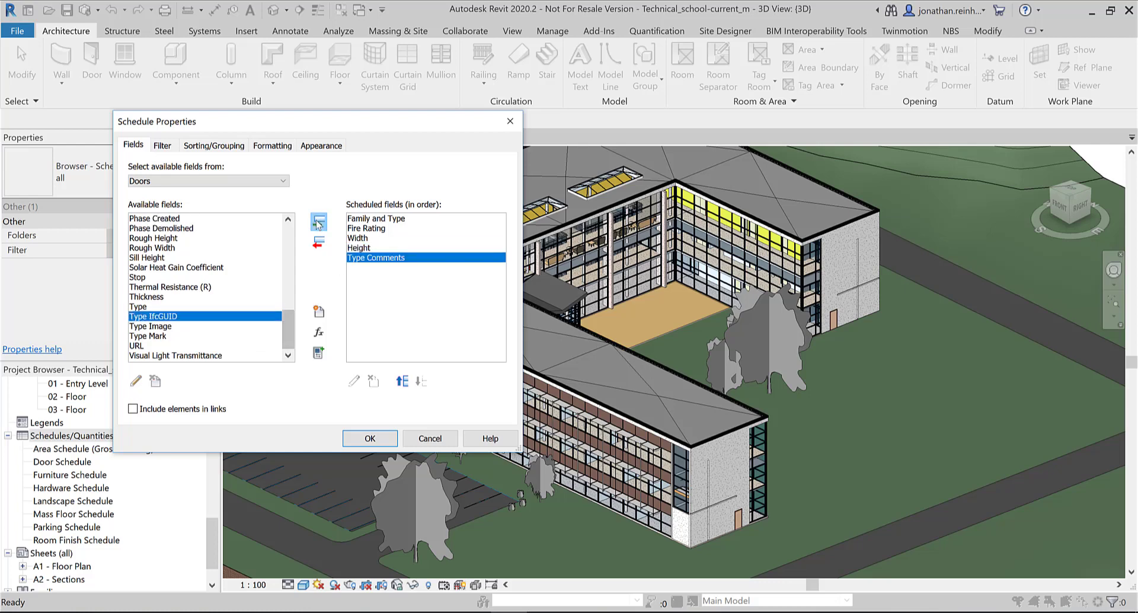
{"action": "left_click", "coordinate": [196, 336]}
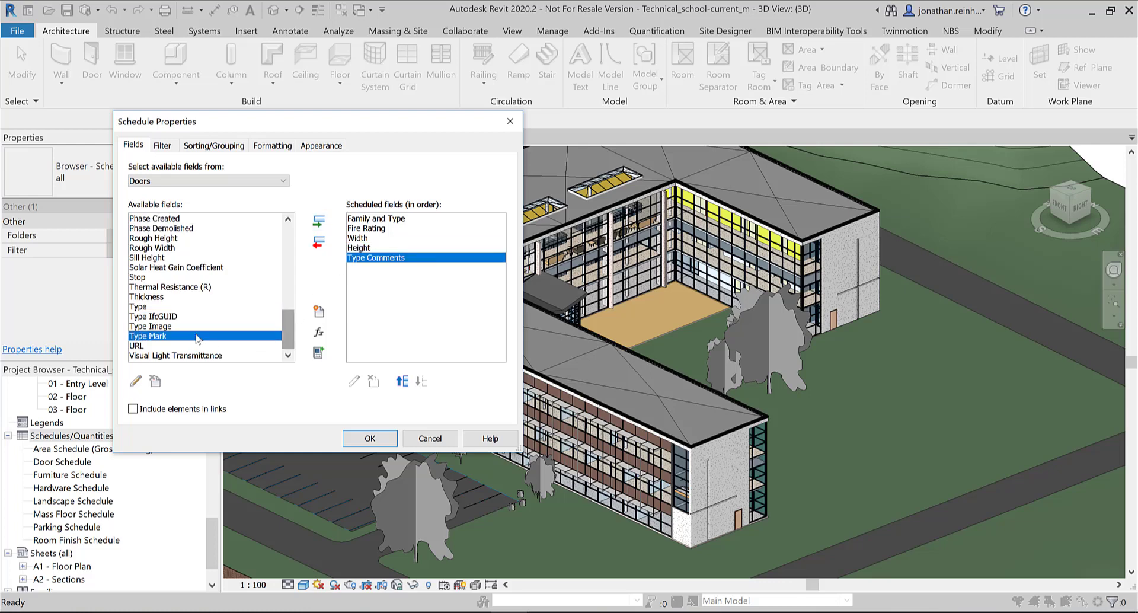
{"action": "left_click", "coordinate": [318, 222]}
Step: Add the Mark and Manufacturer fields as the last columns and generate the schedule
{"action": "left_click_drag", "start_coordinate": [287, 327], "coordinate": [287, 297]}
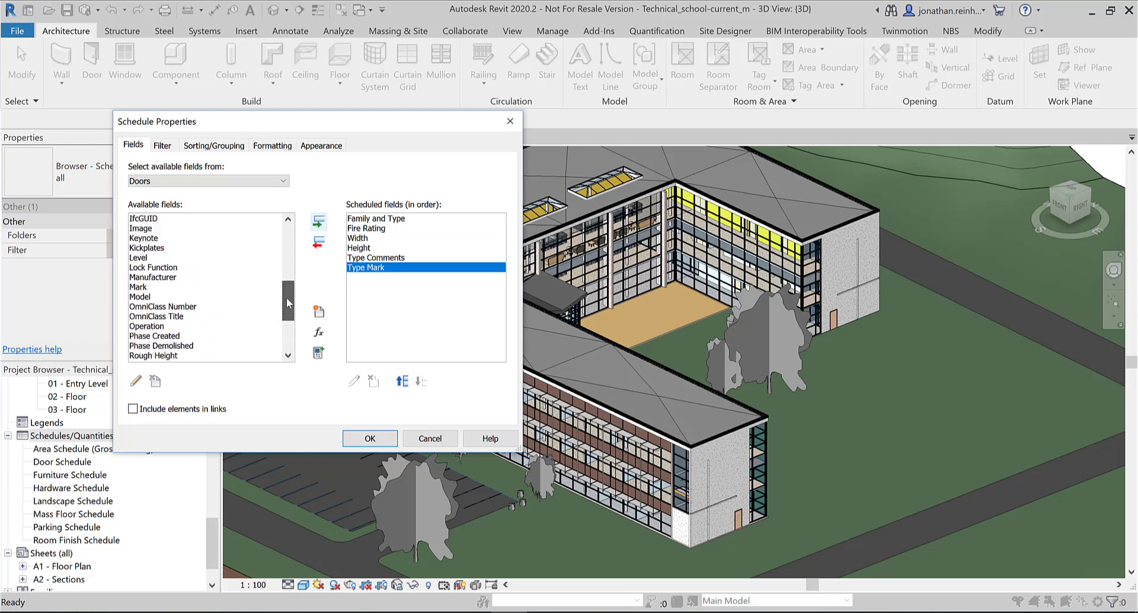
{"action": "left_click", "coordinate": [194, 287]}
{"action": "left_click", "coordinate": [318, 223]}
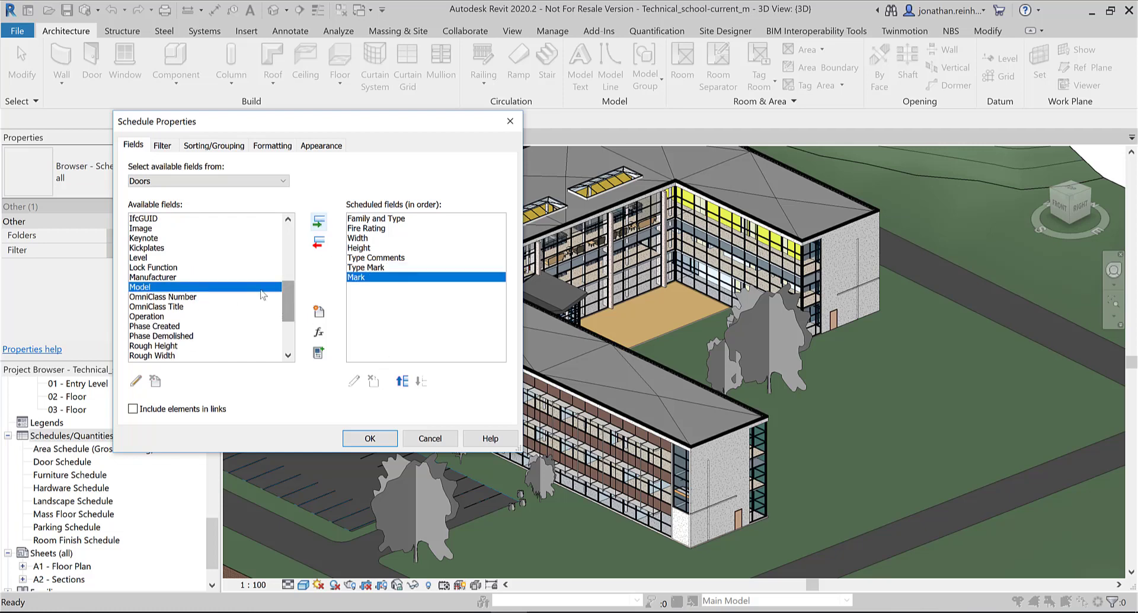
{"action": "left_click", "coordinate": [153, 277]}
{"action": "left_click", "coordinate": [319, 222]}
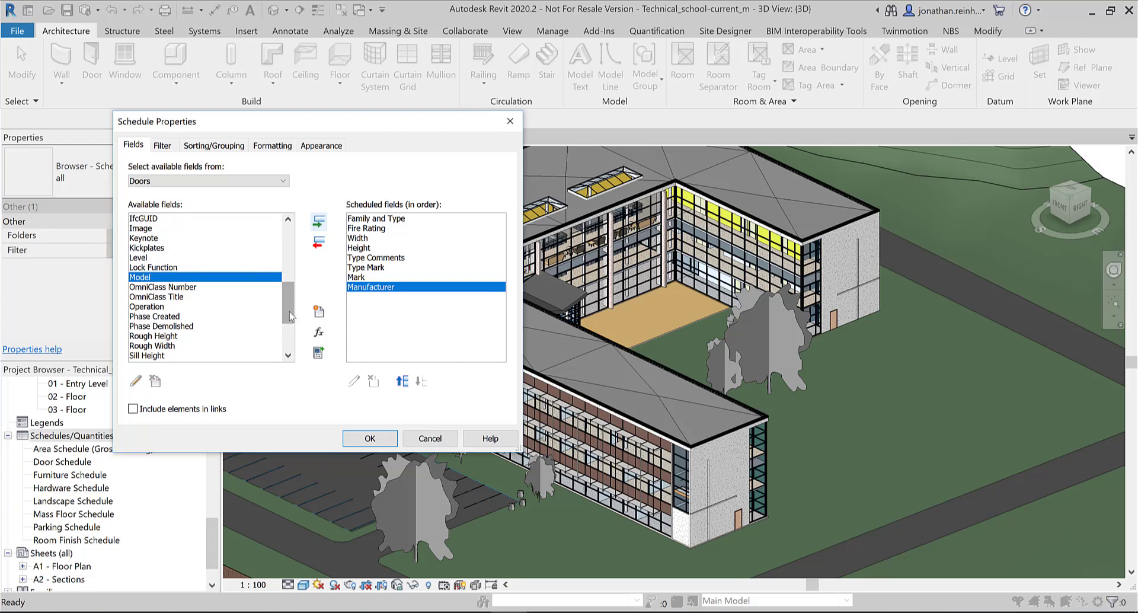
{"action": "left_click_drag", "start_coordinate": [289, 312], "coordinate": [281, 276]}
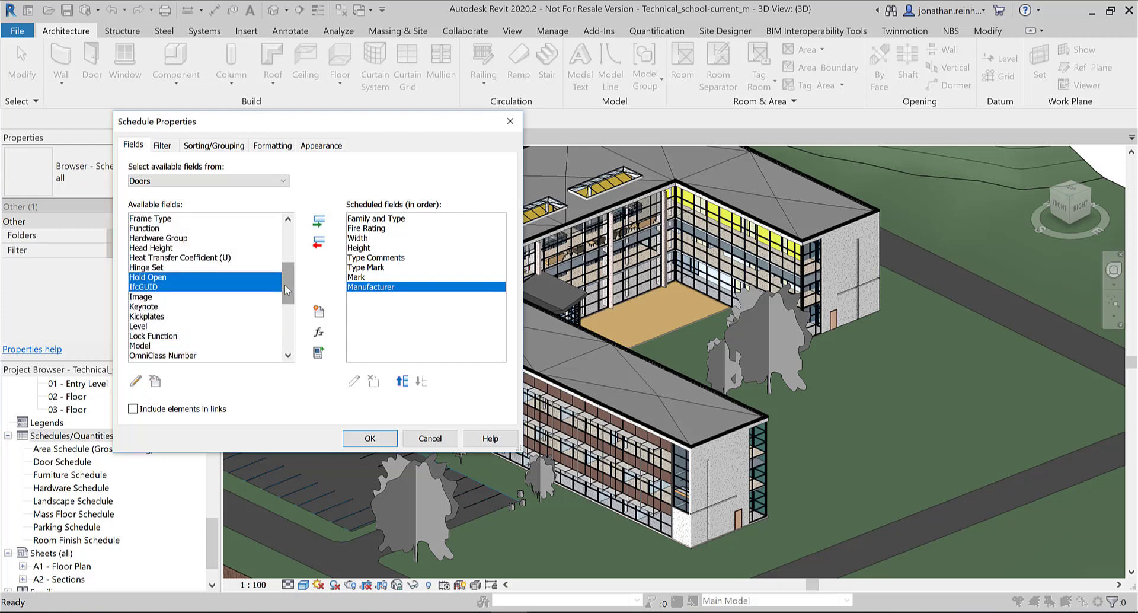
{"action": "scroll", "coordinate": [285, 283], "scroll_direction": "up", "scroll_amount": 5}
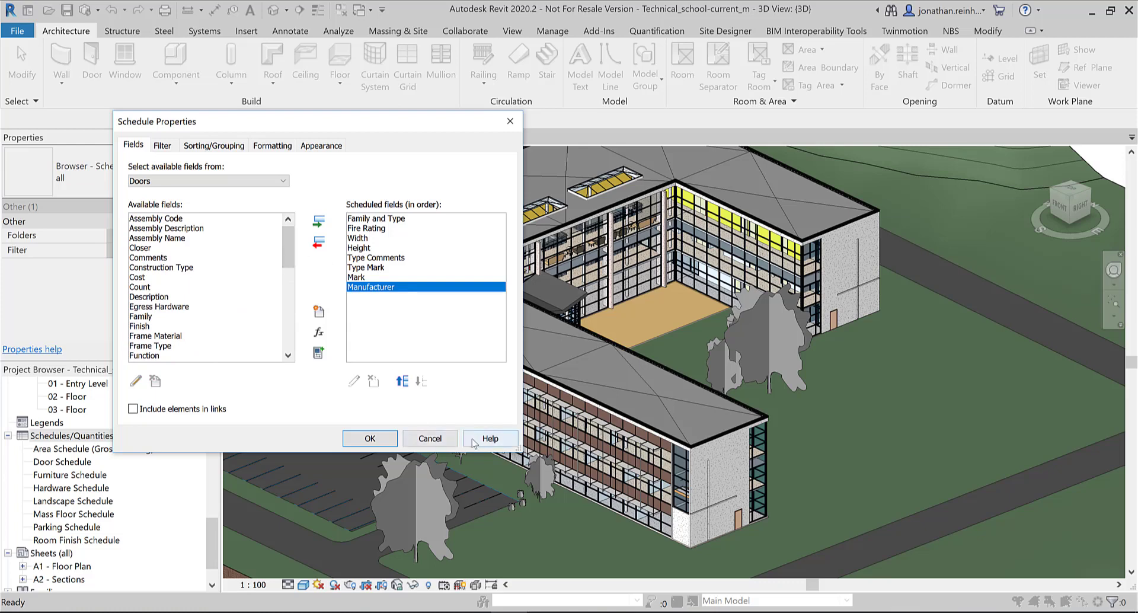
{"action": "left_click", "coordinate": [374, 437]}
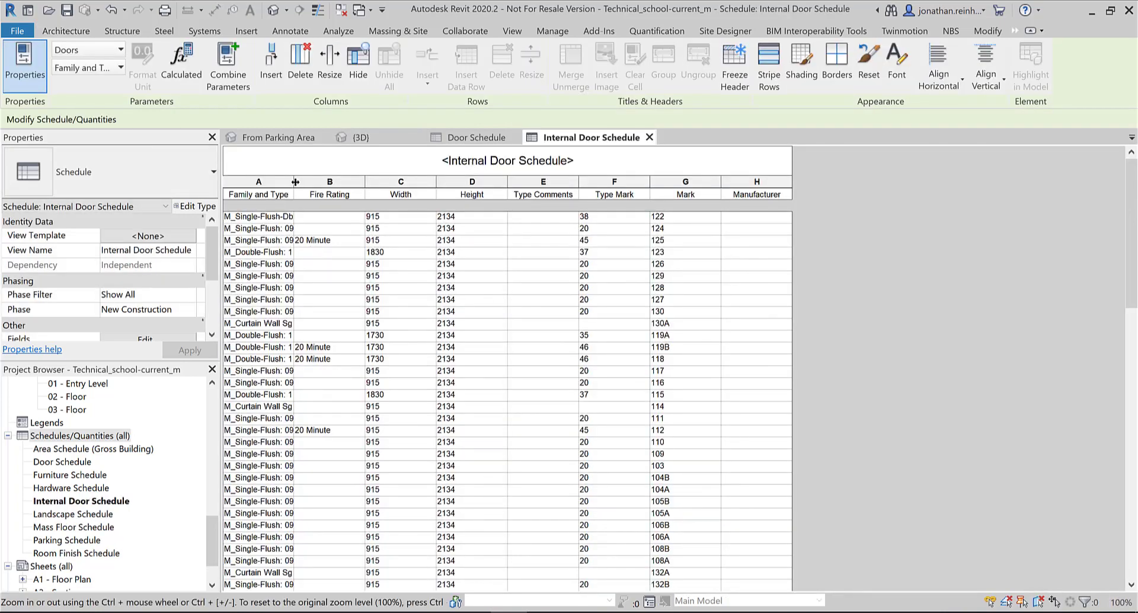
Step: Widen the Family and Type column to fit the full door names and look through the schedule rows
{"action": "left_click_drag", "start_coordinate": [295, 181], "coordinate": [472, 182]}
{"action": "left_click", "coordinate": [428, 252]}
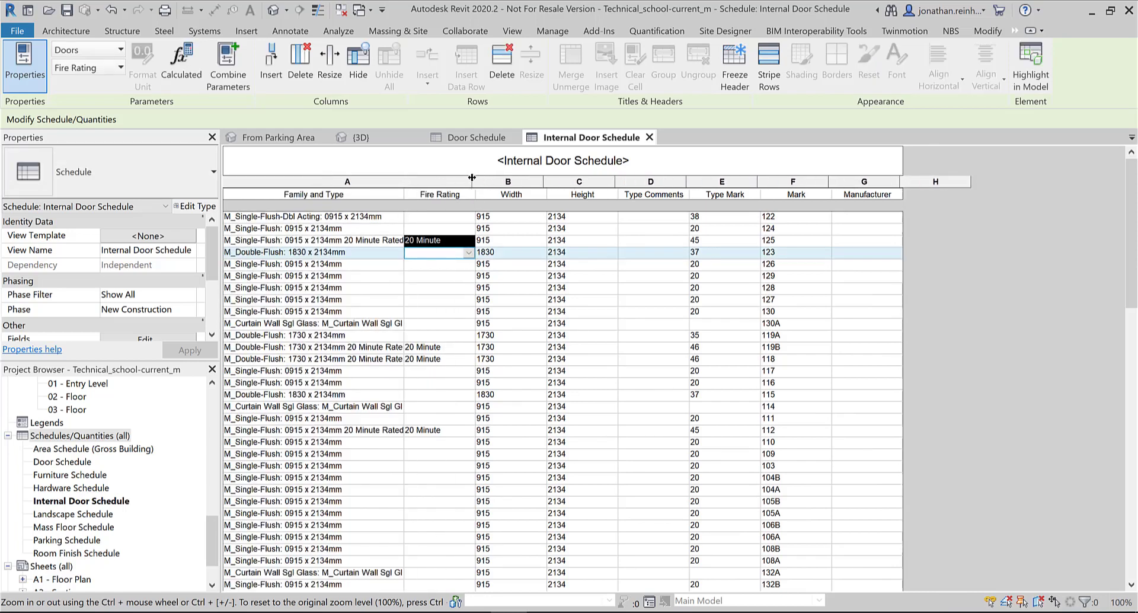
{"action": "scroll", "coordinate": [498, 350], "scroll_direction": "down", "scroll_amount": 15}
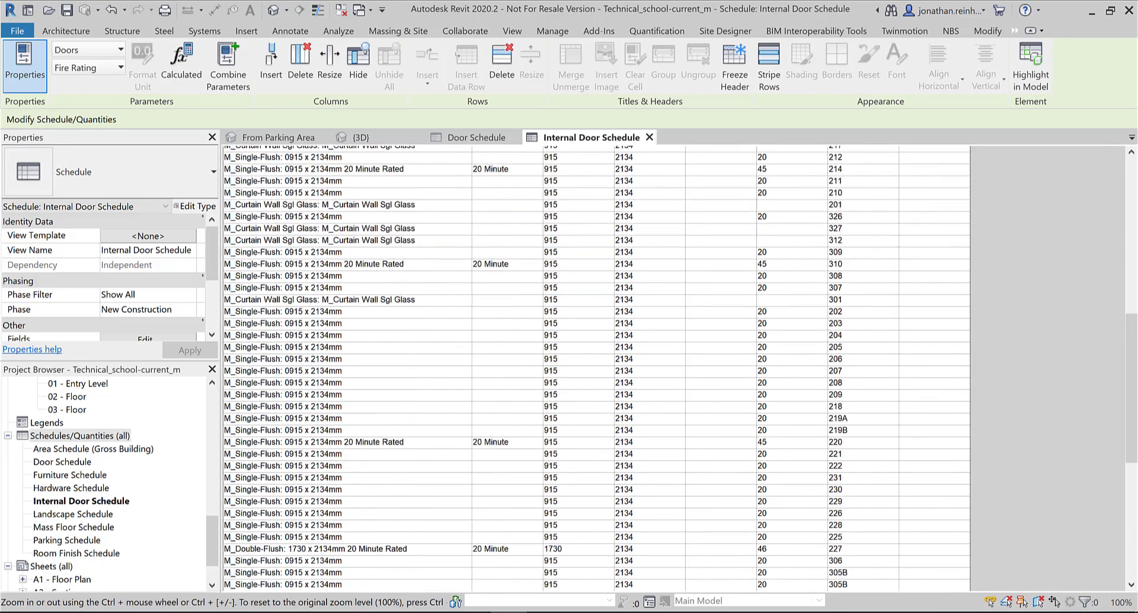
{"action": "left_click_drag", "start_coordinate": [1132, 364], "coordinate": [1132, 443]}
{"action": "scroll", "coordinate": [581, 290], "scroll_direction": "up", "scroll_amount": 20}
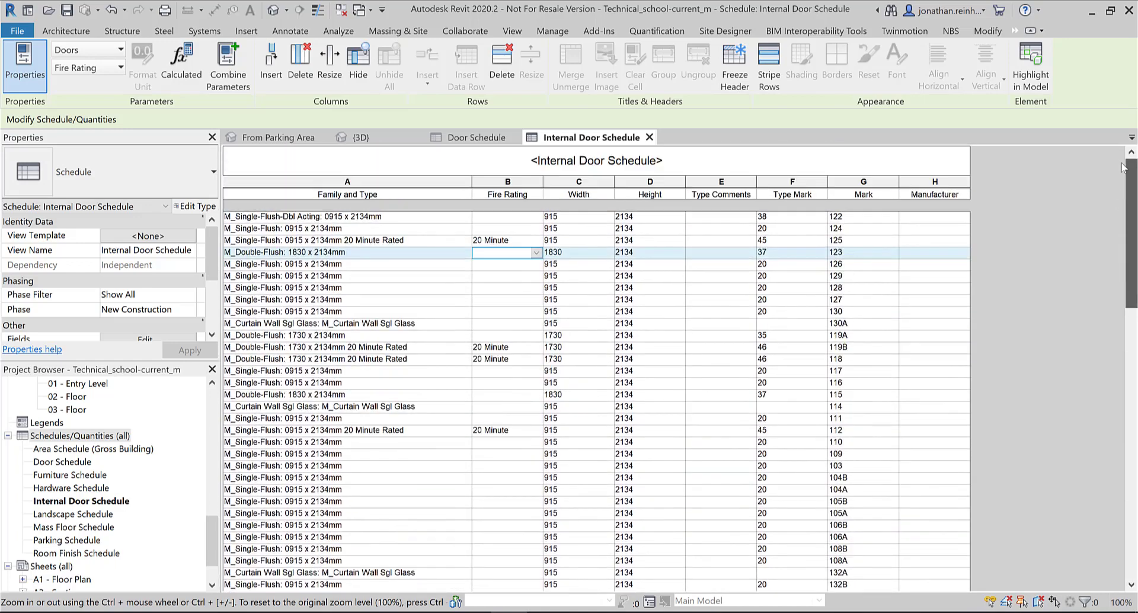
Step: Sort the schedule by Fire Rating in ascending order with a blank line between groups, and add grand totals with title, count and totals
{"action": "scroll", "coordinate": [141, 290], "scroll_direction": "down", "scroll_amount": 2}
{"action": "left_click", "coordinate": [148, 279]}
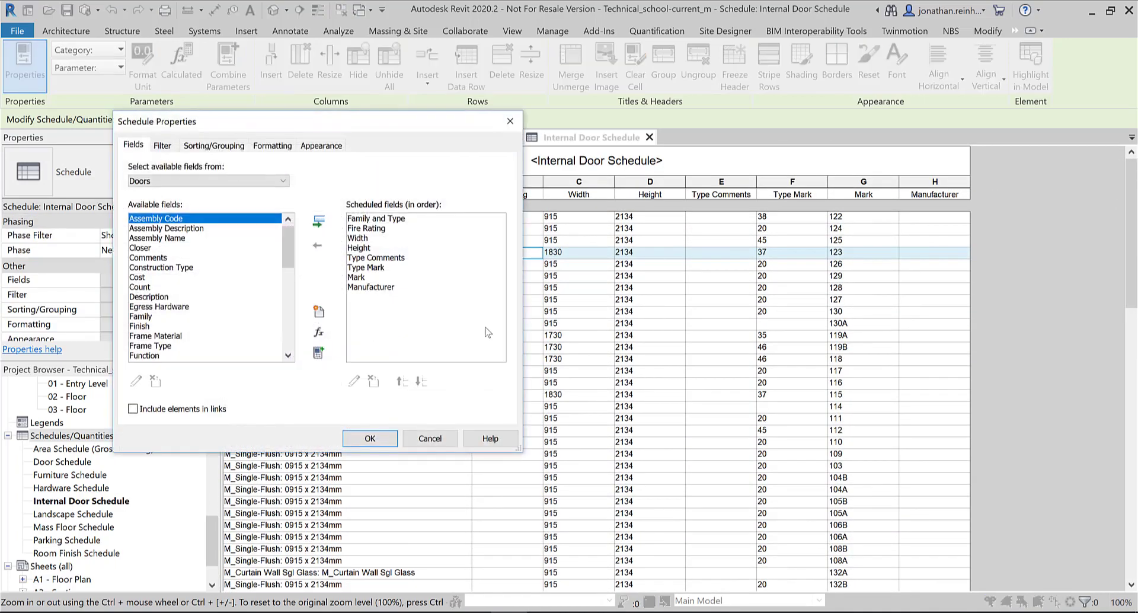
{"action": "left_click", "coordinate": [212, 145]}
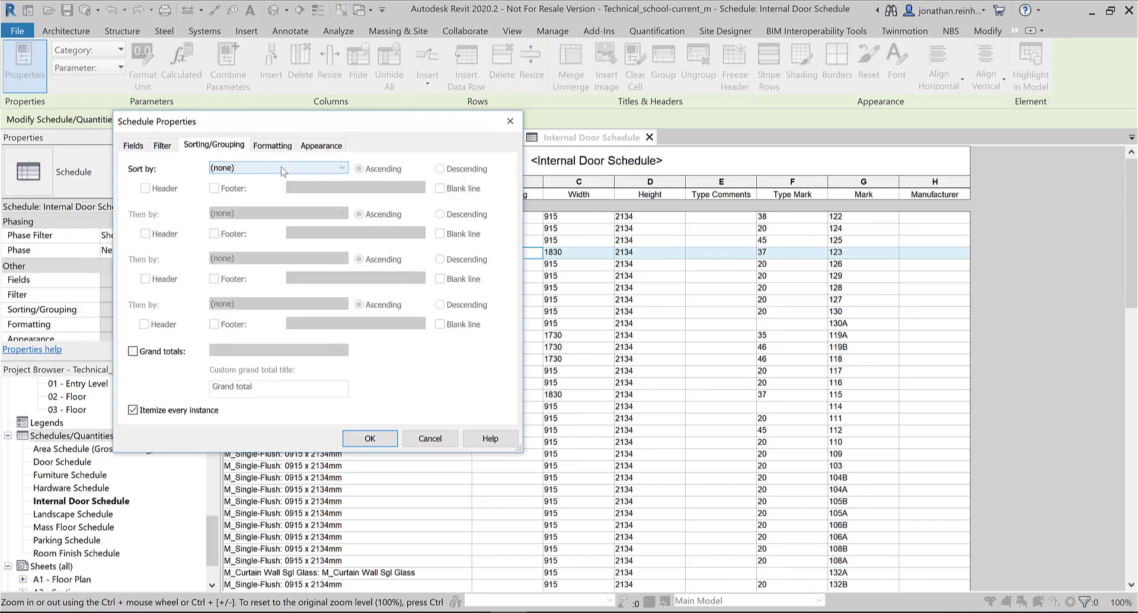
{"action": "left_click", "coordinate": [281, 169]}
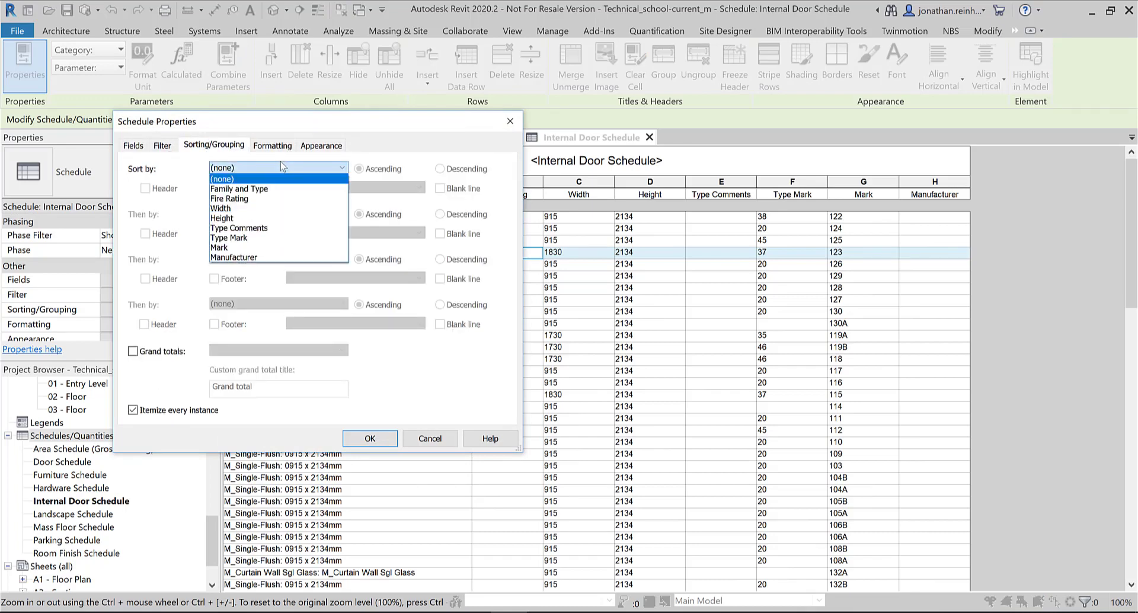
{"action": "left_click", "coordinate": [258, 199]}
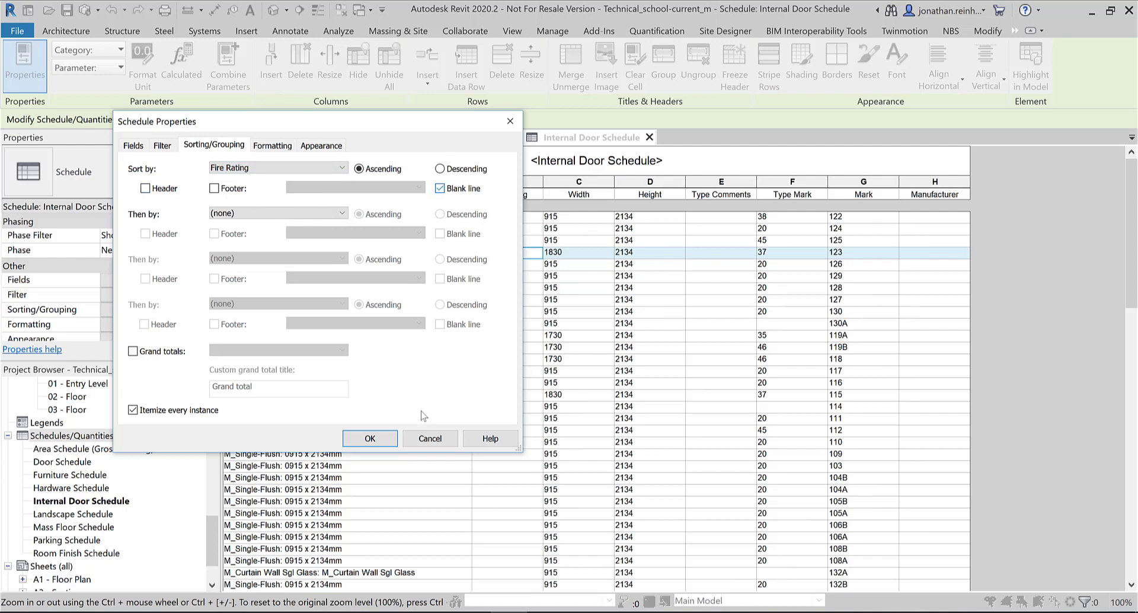
{"action": "left_click", "coordinate": [166, 353]}
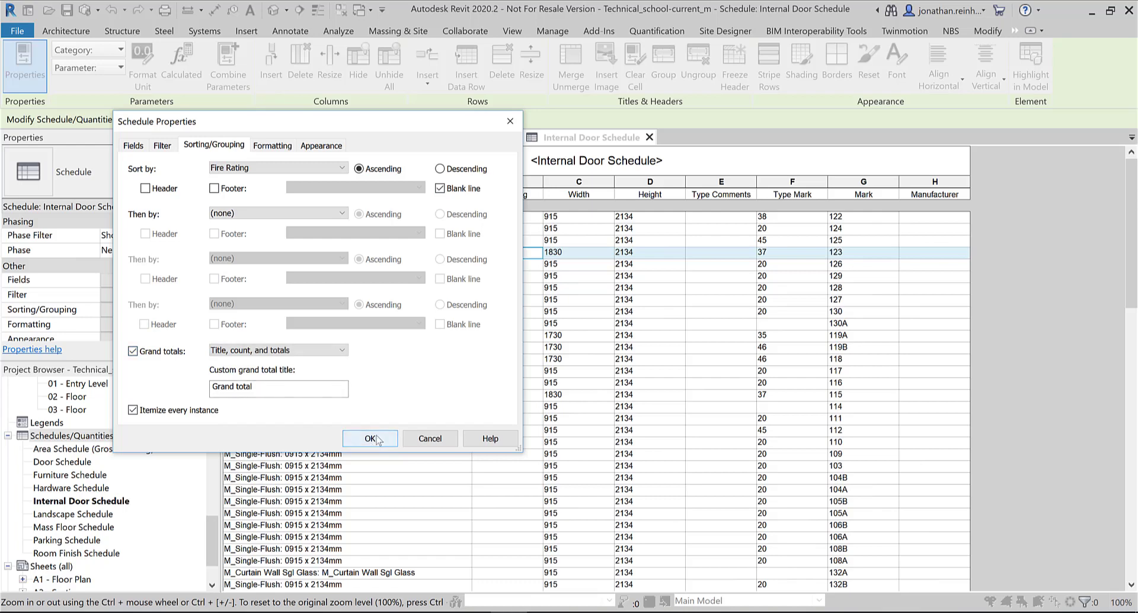
{"action": "left_click", "coordinate": [370, 439]}
{"action": "scroll", "coordinate": [553, 340], "scroll_direction": "down", "scroll_amount": 5}
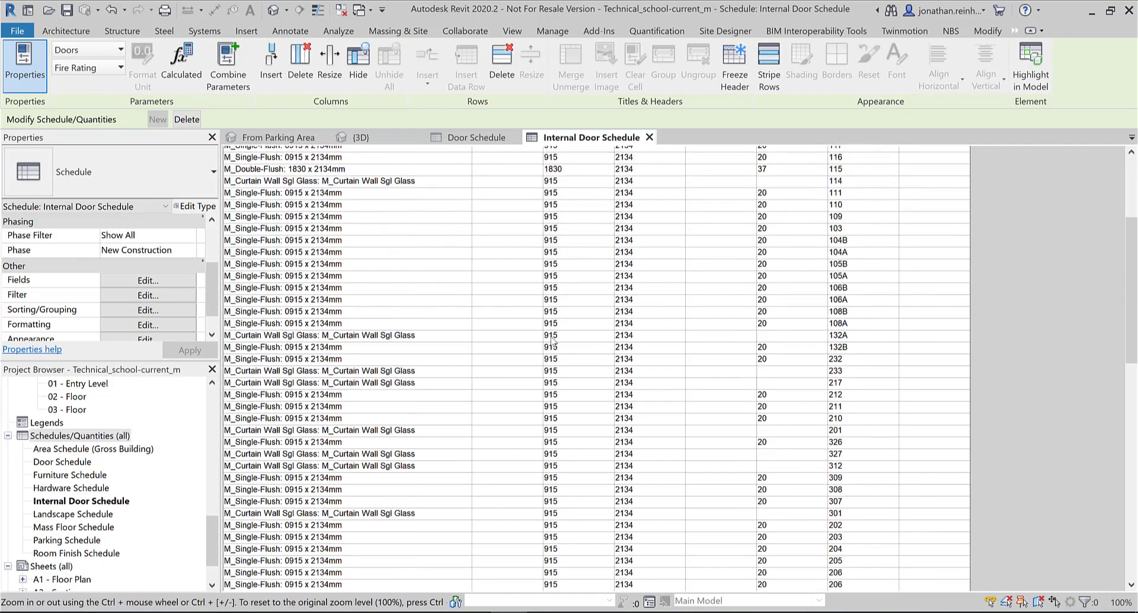
{"action": "scroll", "coordinate": [553, 340], "scroll_direction": "down", "scroll_amount": 10}
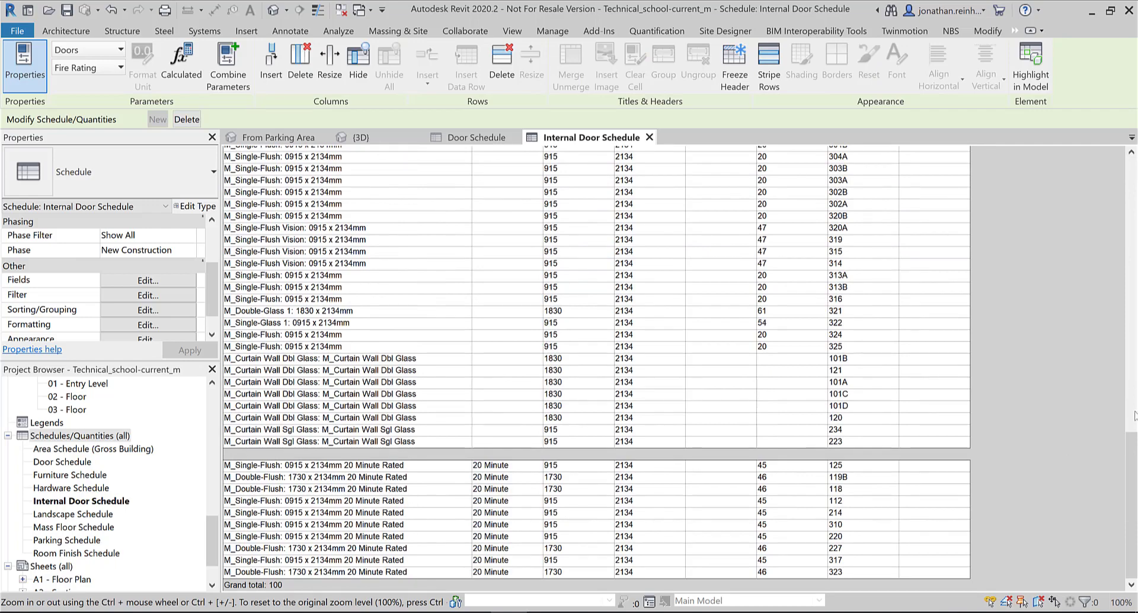
Step: Filter the Internal Door Schedule to doors whose Fire Rating equals 20 Minute
{"action": "left_click_drag", "start_coordinate": [1133, 451], "coordinate": [1132, 545]}
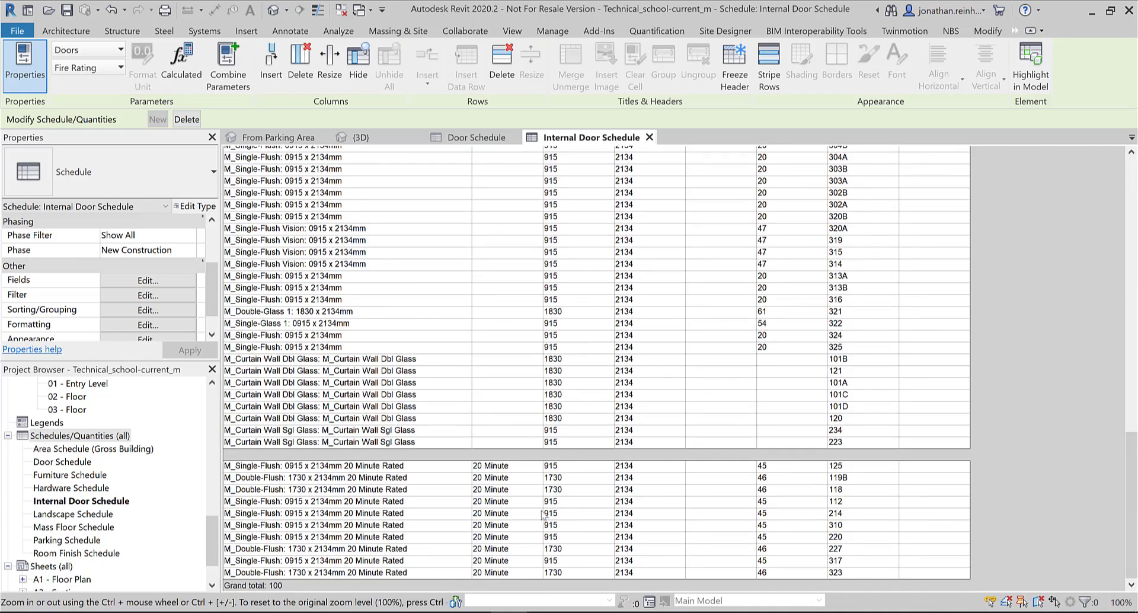
{"action": "left_click", "coordinate": [149, 282]}
{"action": "left_click", "coordinate": [162, 145]}
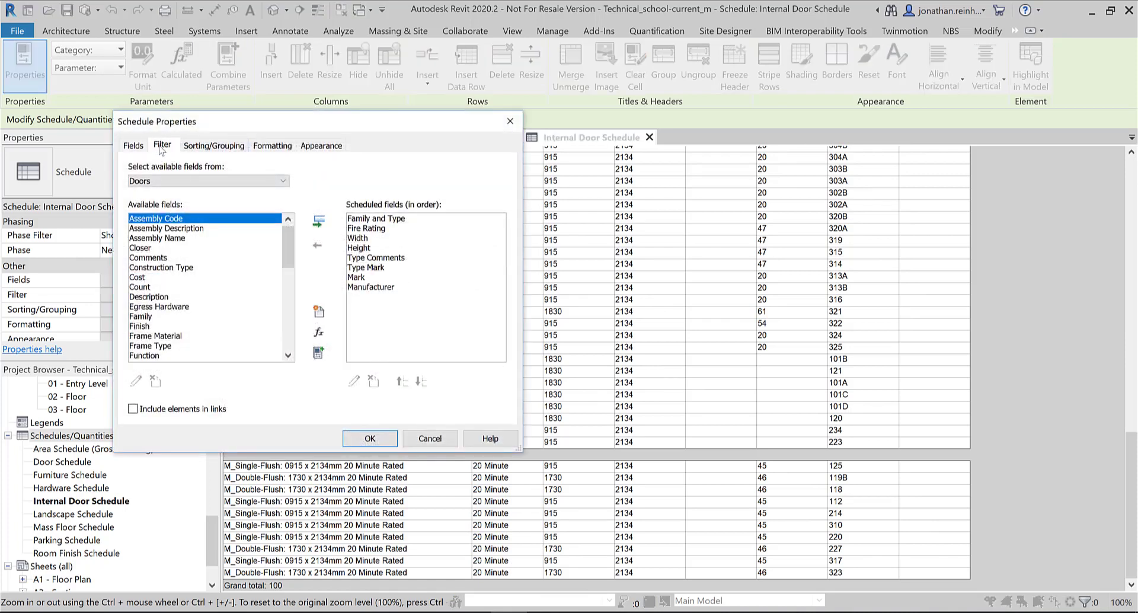
{"action": "left_click", "coordinate": [246, 167]}
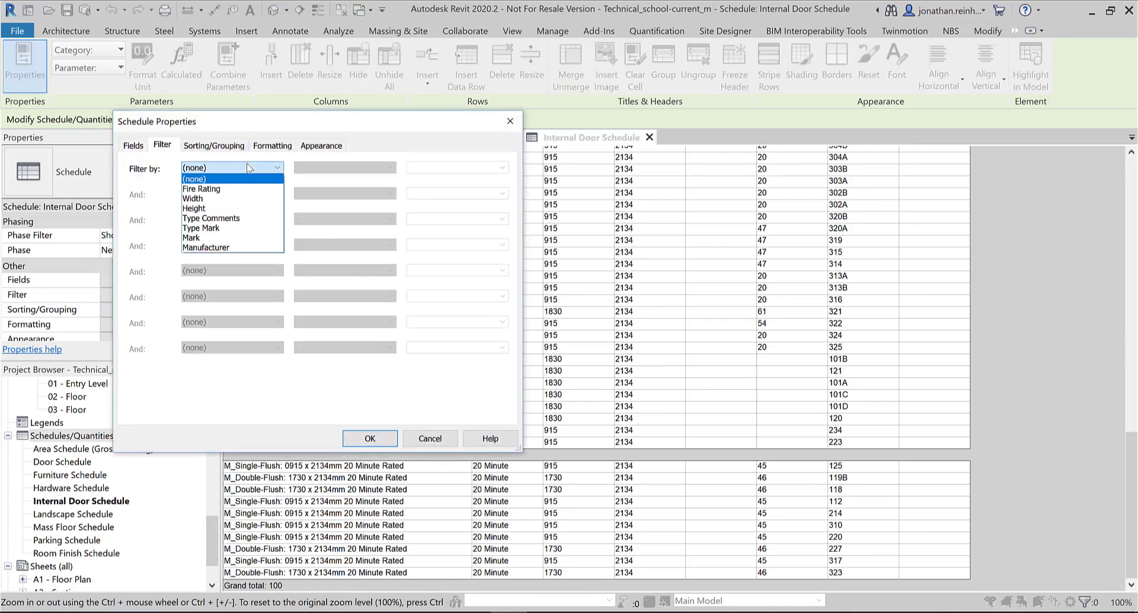
{"action": "left_click", "coordinate": [230, 188]}
{"action": "left_click", "coordinate": [343, 168]}
{"action": "left_click", "coordinate": [332, 176]}
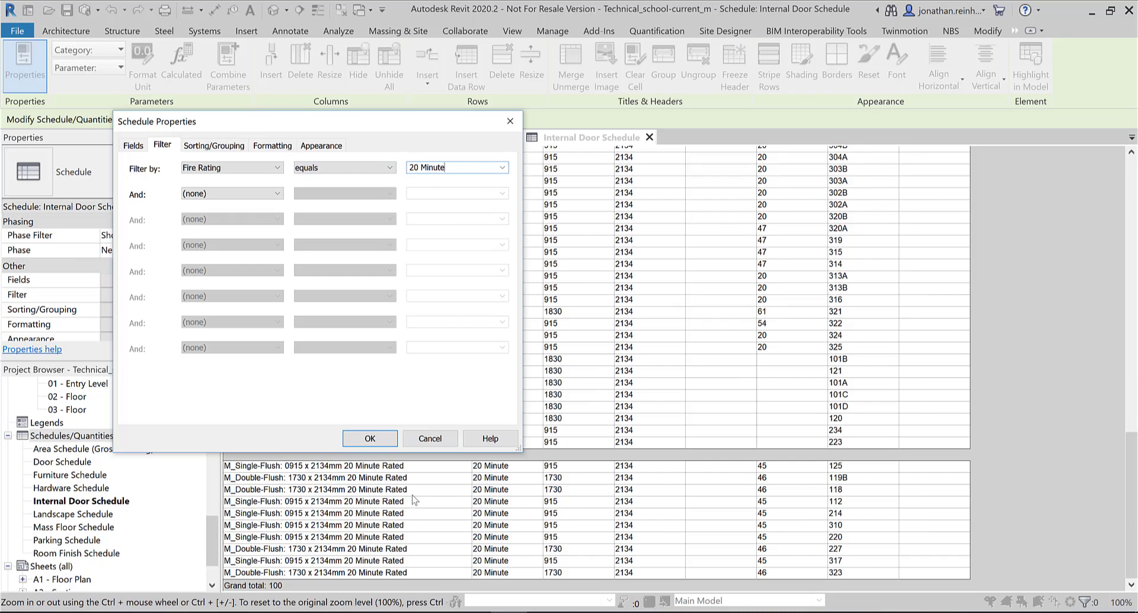
{"action": "left_click", "coordinate": [385, 440]}
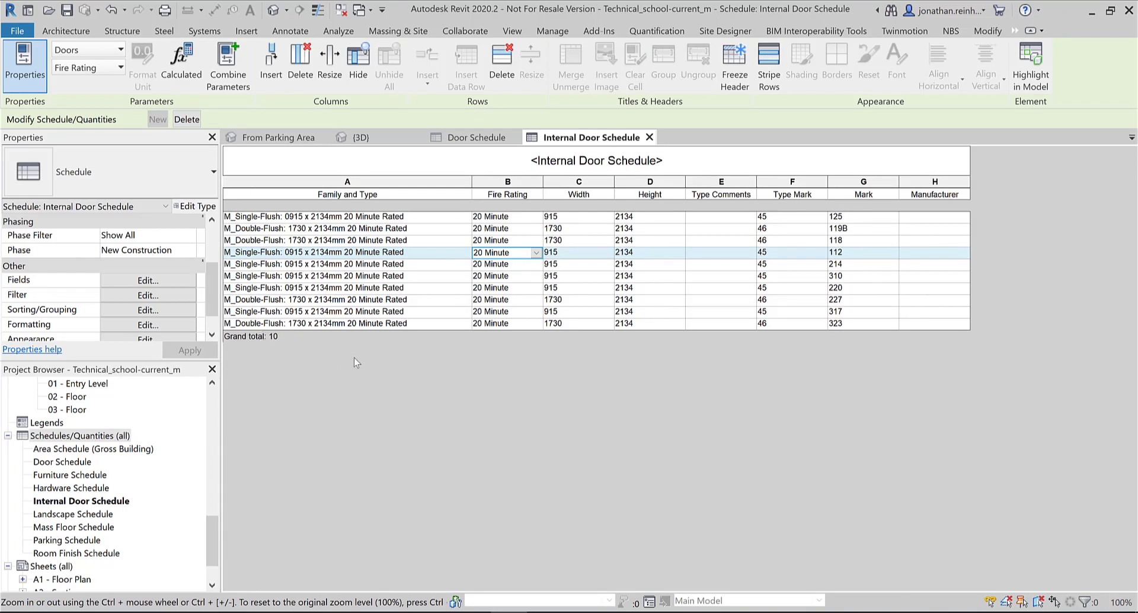
Step: Change the Fire Rating filter condition to has no value and look through the listed doors
{"action": "left_click", "coordinate": [151, 298]}
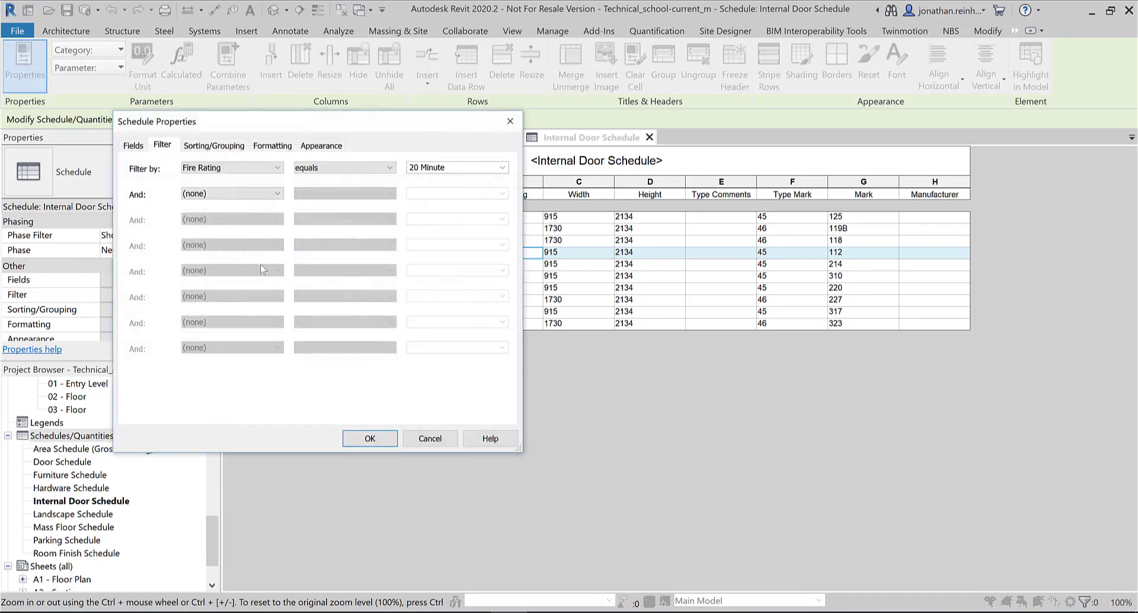
{"action": "left_click", "coordinate": [365, 166]}
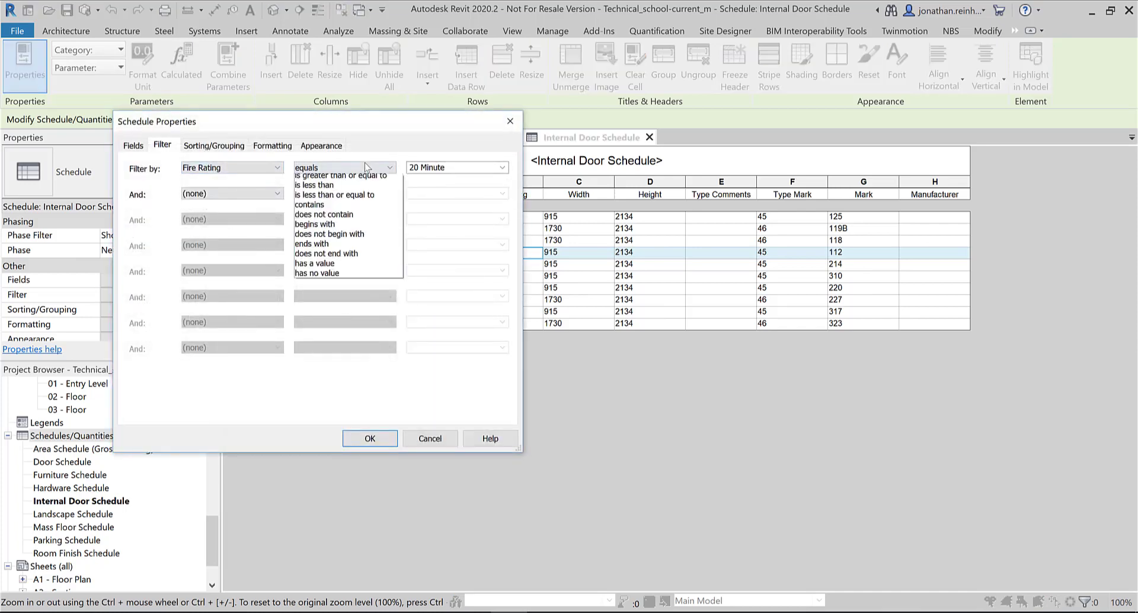
{"action": "left_click", "coordinate": [324, 181]}
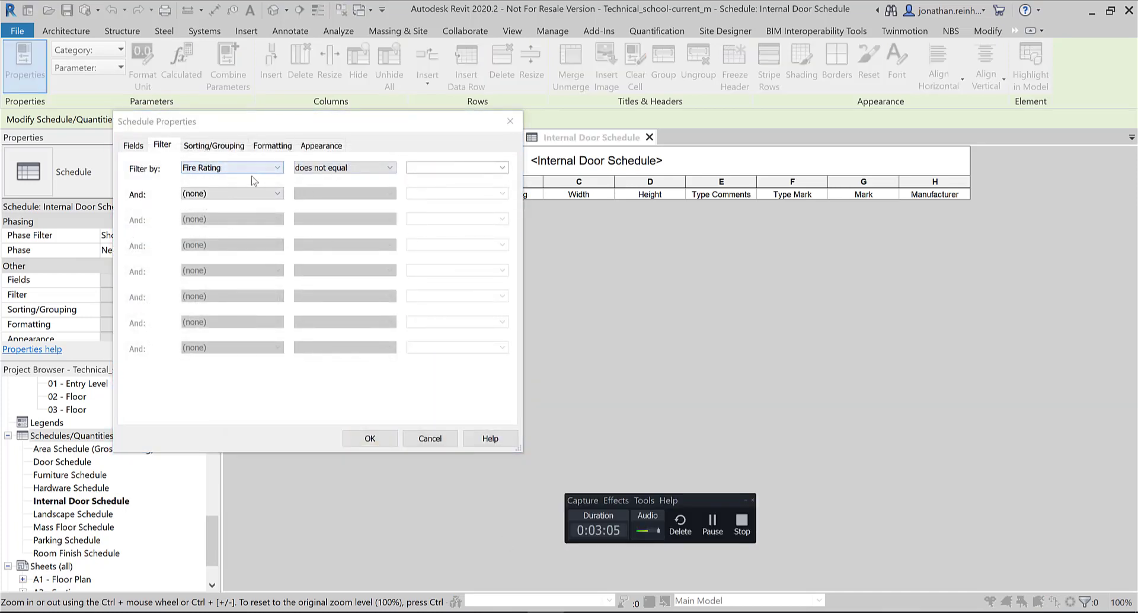
{"action": "left_click", "coordinate": [339, 172]}
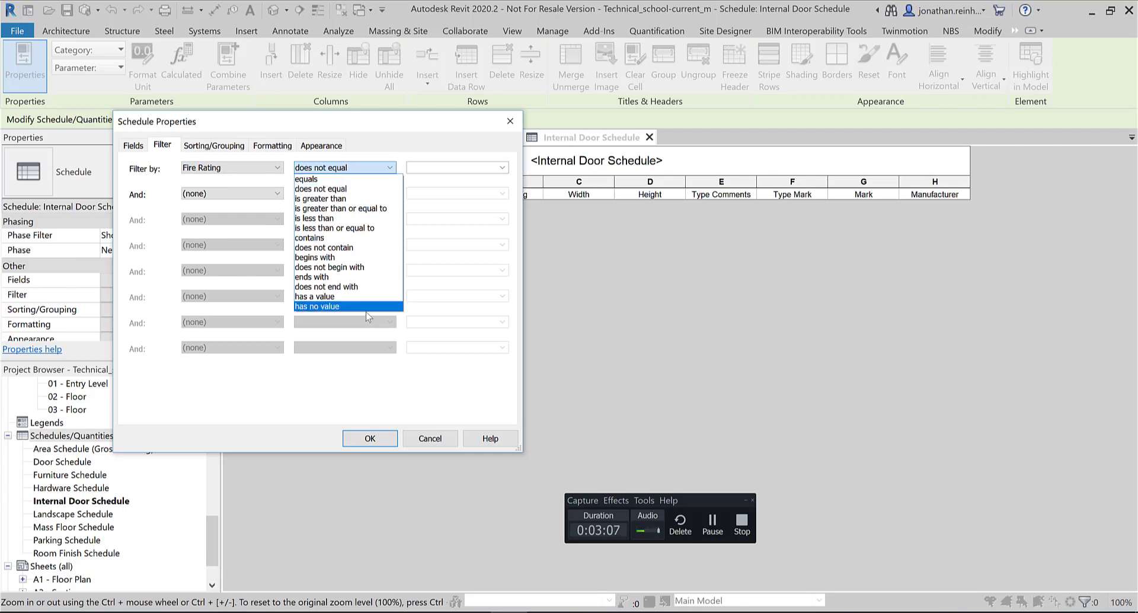
{"action": "left_click", "coordinate": [366, 308]}
{"action": "left_click", "coordinate": [389, 446]}
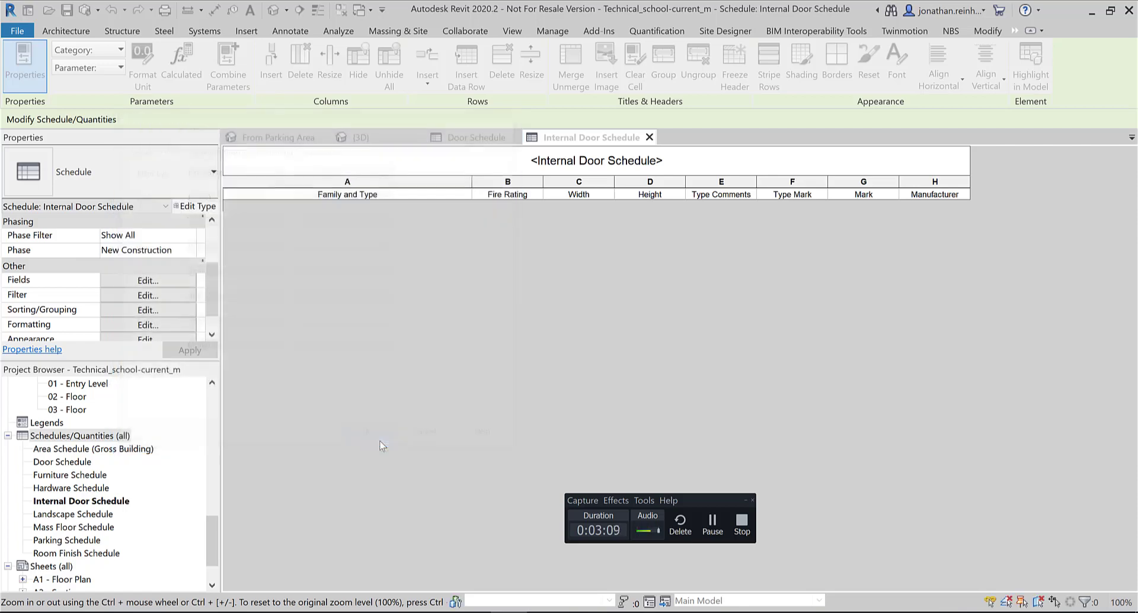
{"action": "scroll", "coordinate": [466, 320], "scroll_direction": "down", "scroll_amount": 3}
{"action": "scroll", "coordinate": [465, 320], "scroll_direction": "down", "scroll_amount": 5}
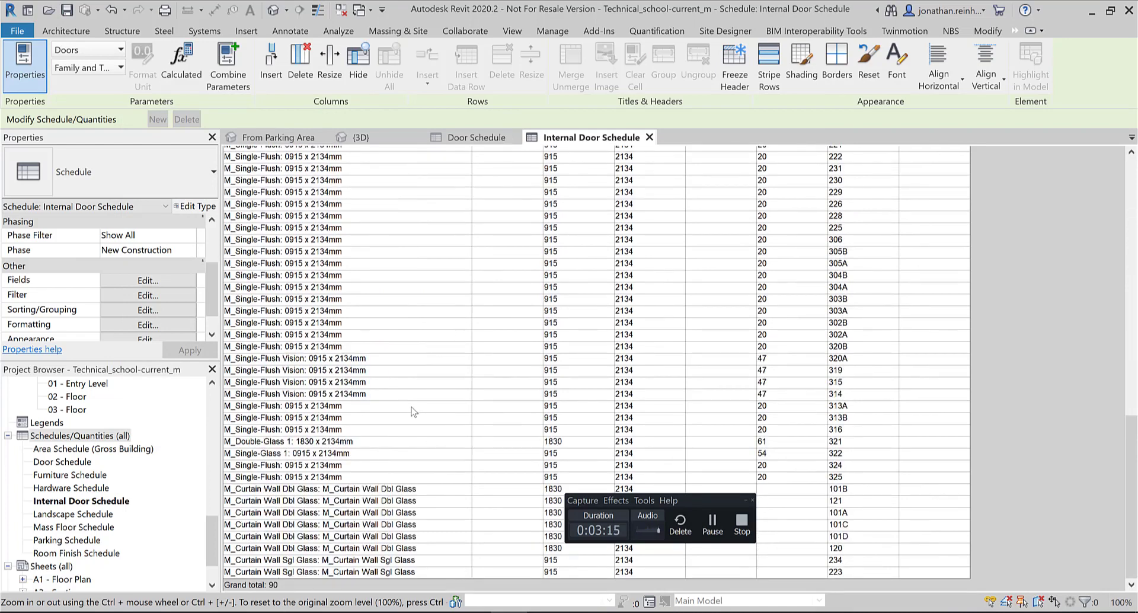
{"action": "scroll", "coordinate": [592, 362], "scroll_direction": "up", "scroll_amount": 10}
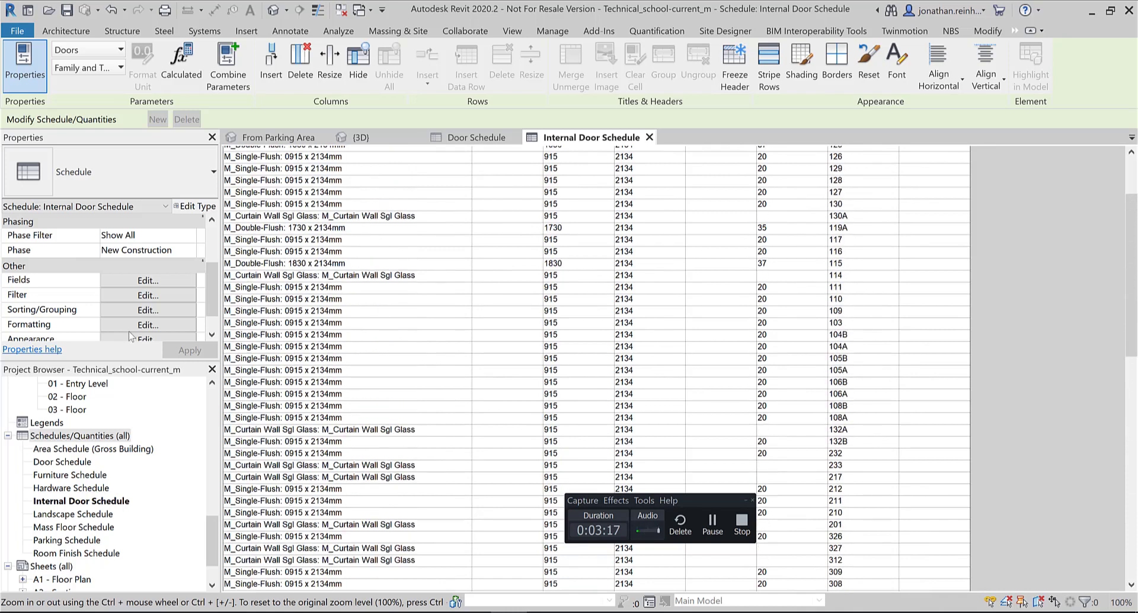
{"action": "scroll", "coordinate": [579, 336], "scroll_direction": "up", "scroll_amount": 3}
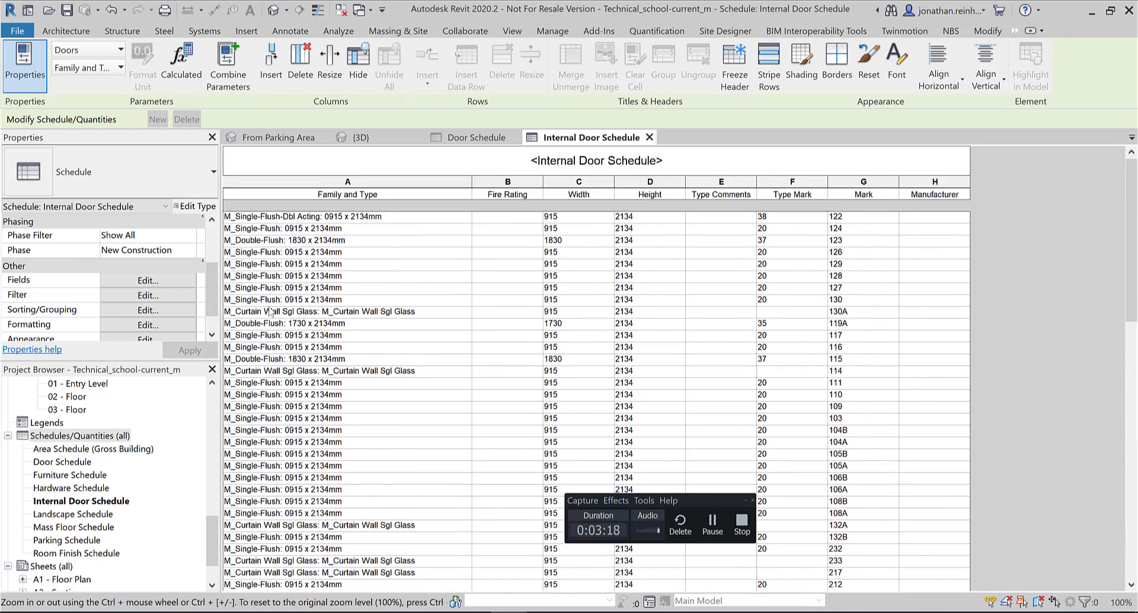
Step: Add the Function field as the last schedule column and select that column
{"action": "left_click", "coordinate": [159, 282]}
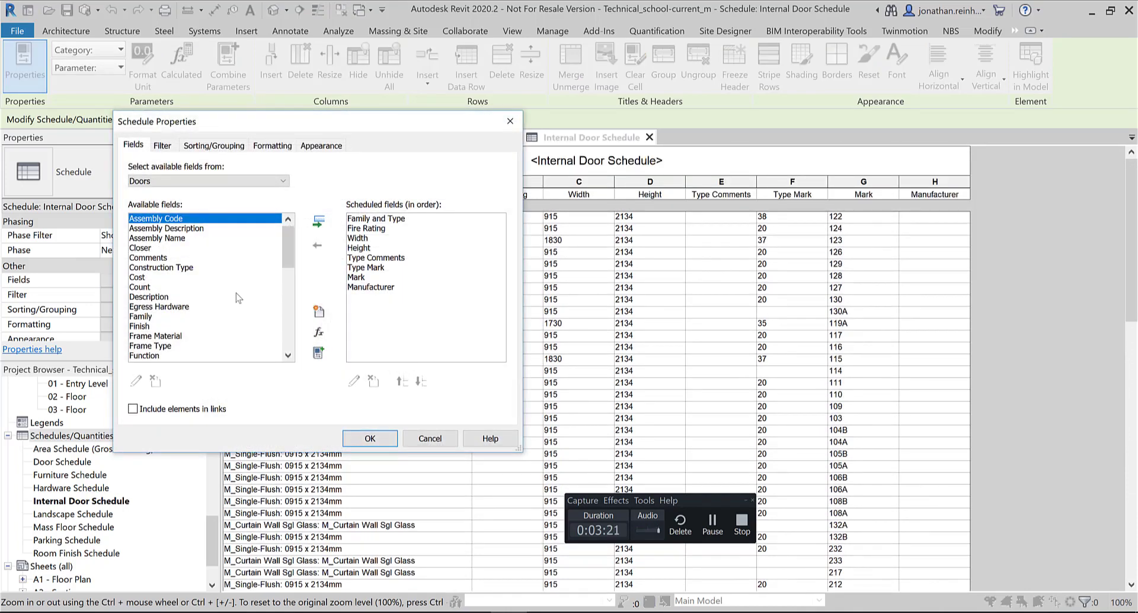
{"action": "left_click", "coordinate": [148, 356]}
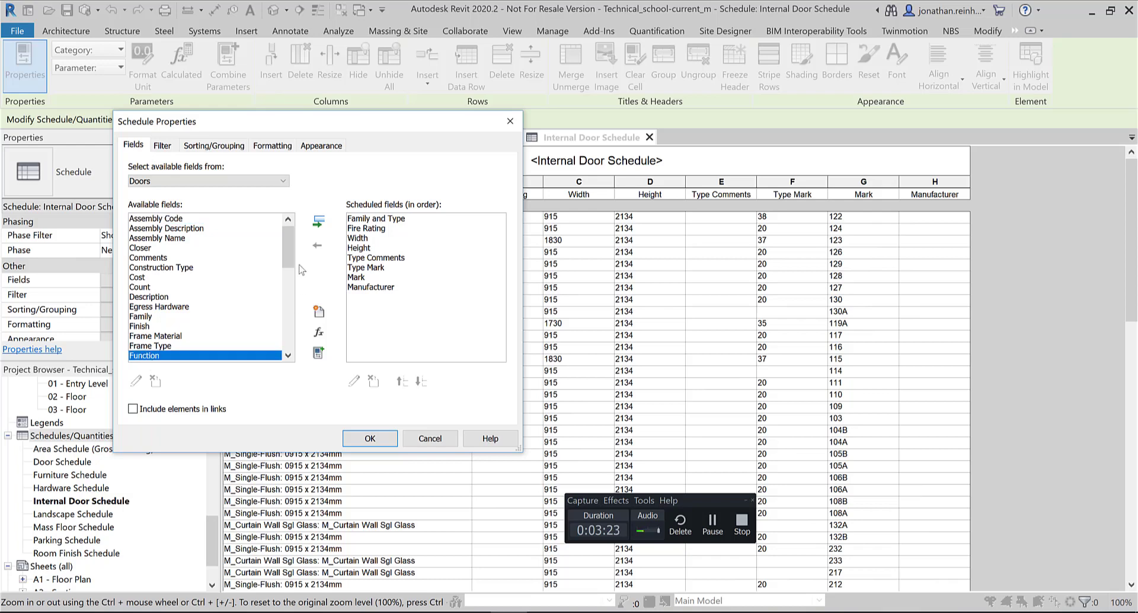
{"action": "left_click", "coordinate": [319, 222]}
{"action": "left_click", "coordinate": [370, 439]}
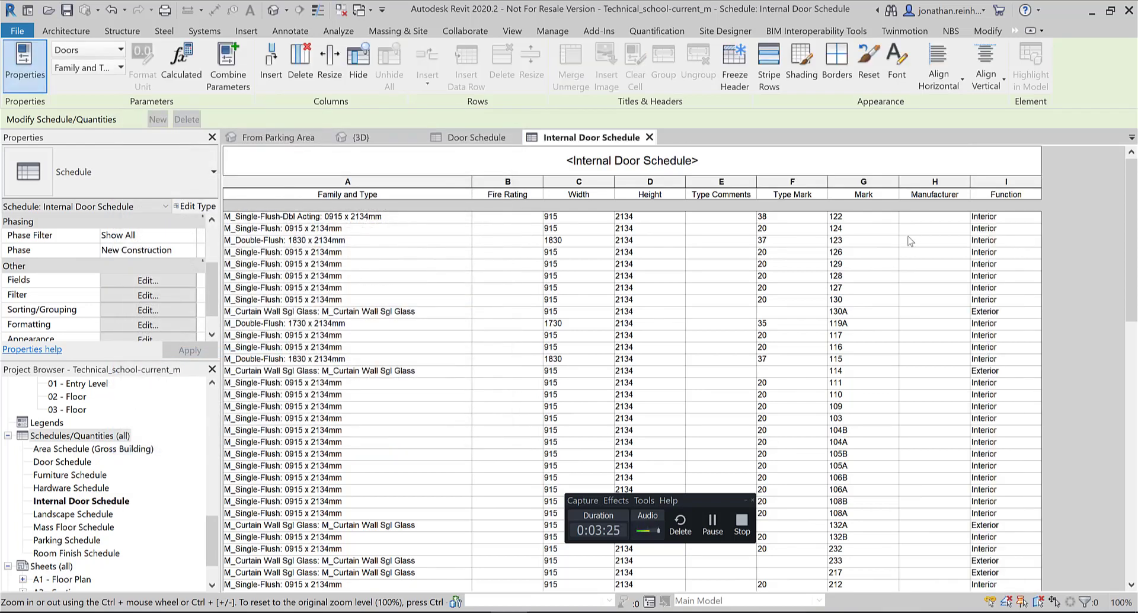
{"action": "left_click", "coordinate": [1015, 181]}
Step: Add a second filter so that Function equals Interior, and look through the filtered rows
{"action": "left_click", "coordinate": [131, 315]}
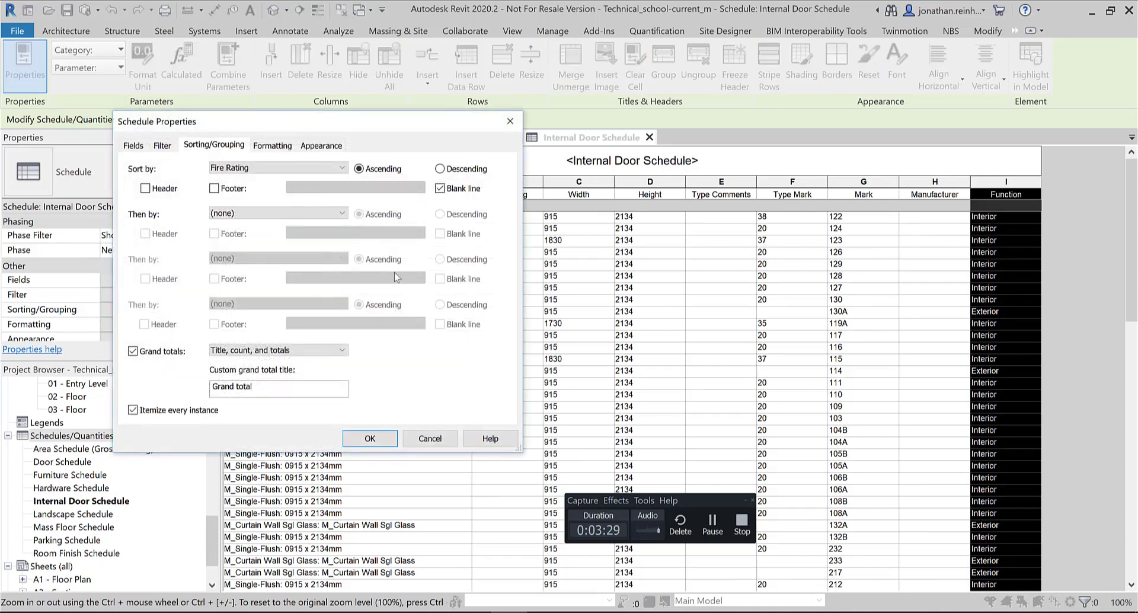
{"action": "left_click", "coordinate": [160, 146]}
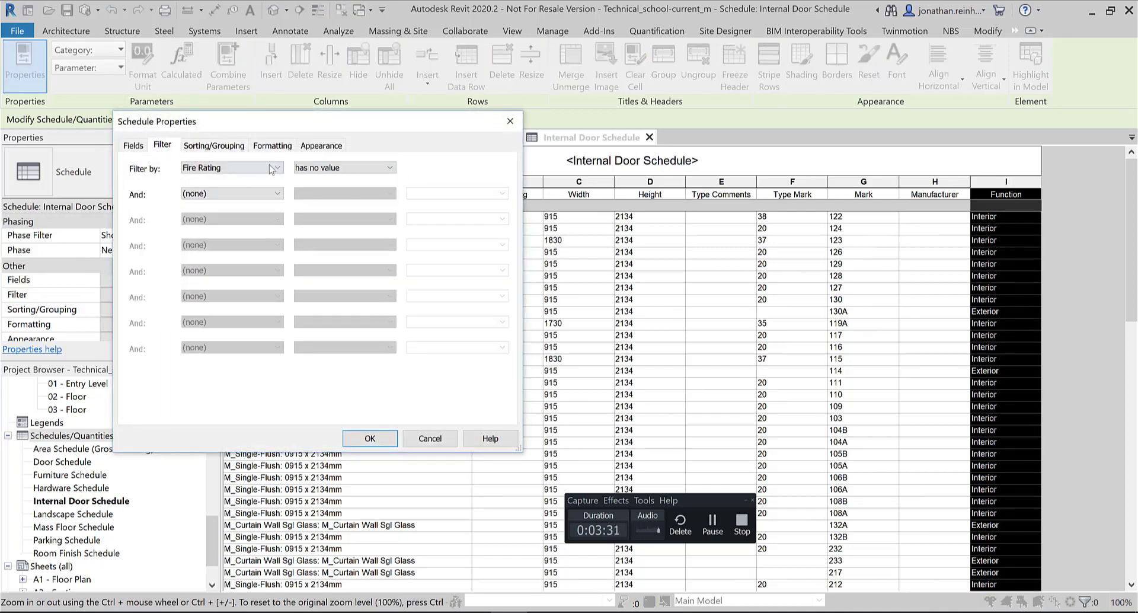
{"action": "left_click", "coordinate": [263, 195]}
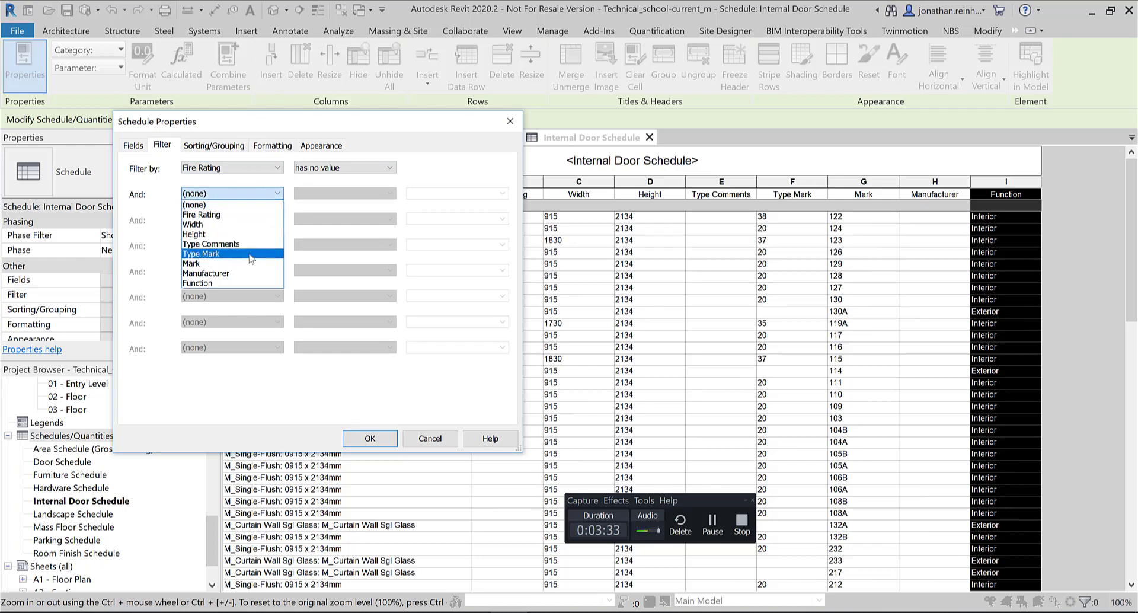
{"action": "left_click", "coordinate": [248, 283]}
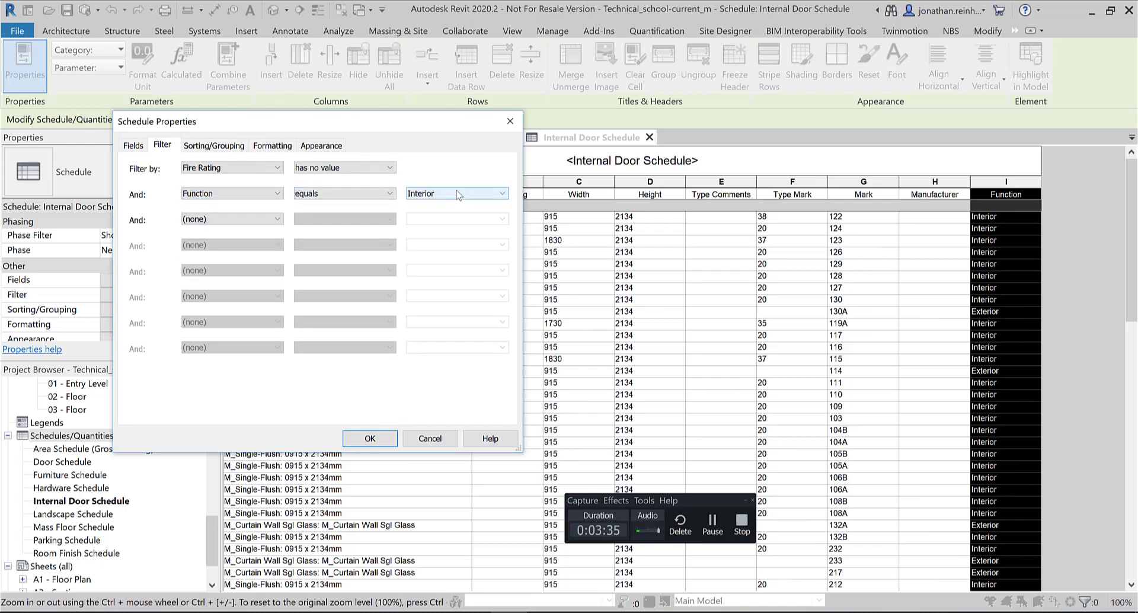
{"action": "left_click", "coordinate": [370, 439]}
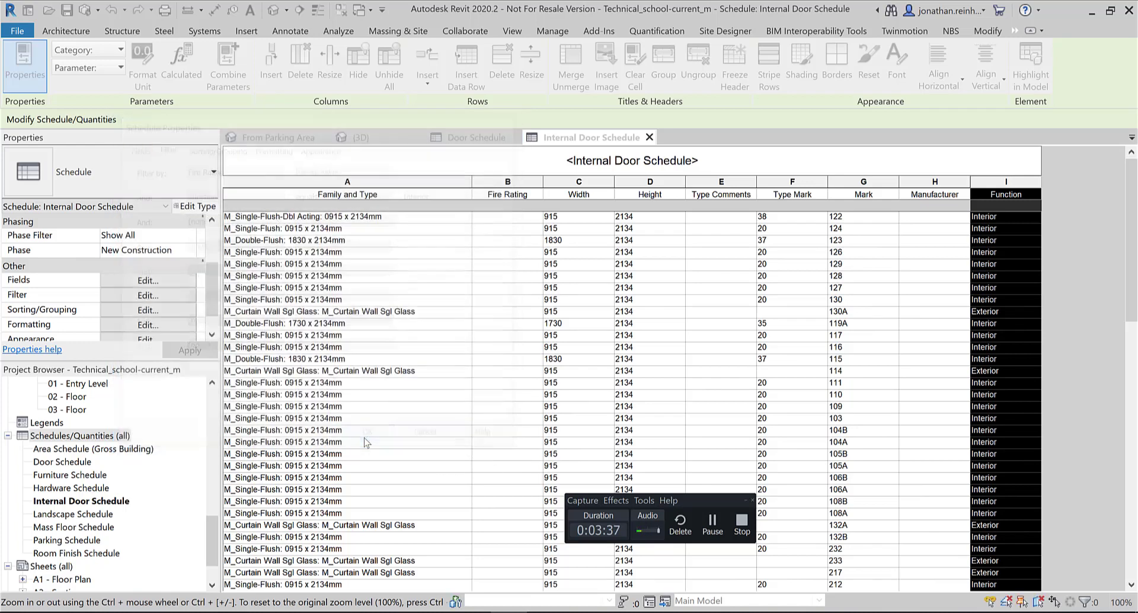
{"action": "scroll", "coordinate": [1000, 393], "scroll_direction": "down", "scroll_amount": 10}
{"action": "scroll", "coordinate": [1002, 393], "scroll_direction": "down", "scroll_amount": 5}
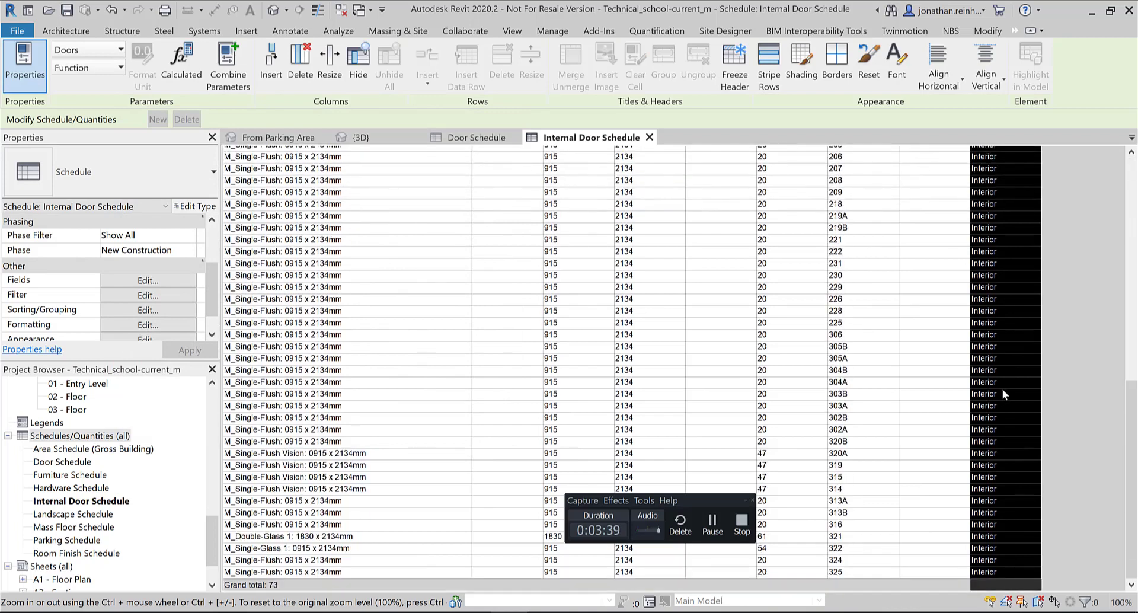
{"action": "scroll", "coordinate": [384, 349], "scroll_direction": "up", "scroll_amount": 5}
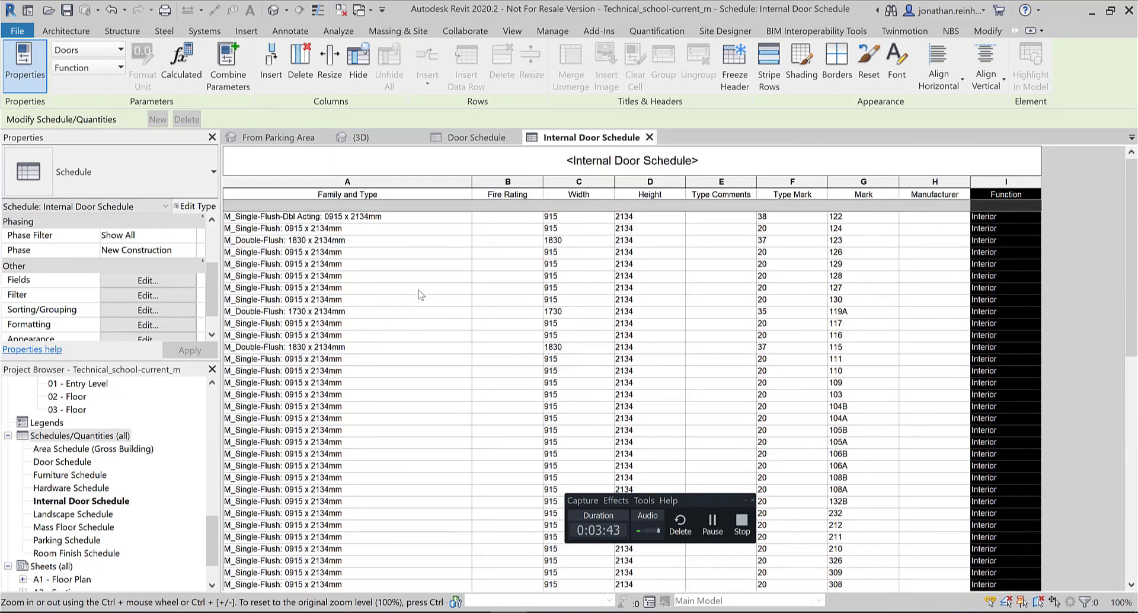
Step: Highlight the single-flush door with Mark 124 in the model, shown in the From Parking Area view
{"action": "left_click", "coordinate": [504, 231]}
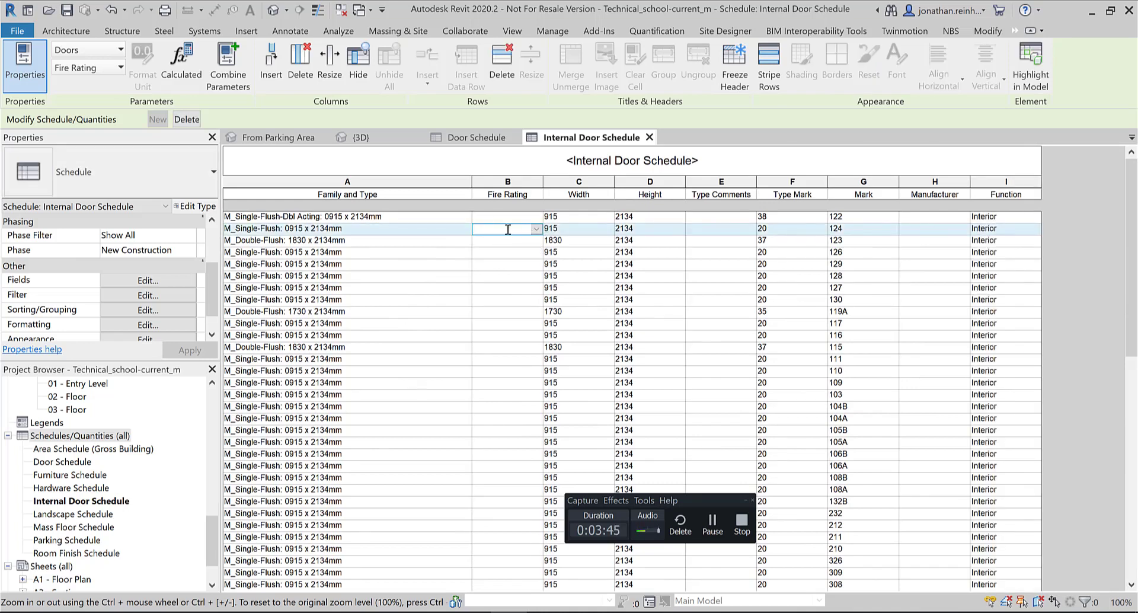
{"action": "left_click", "coordinate": [1034, 59]}
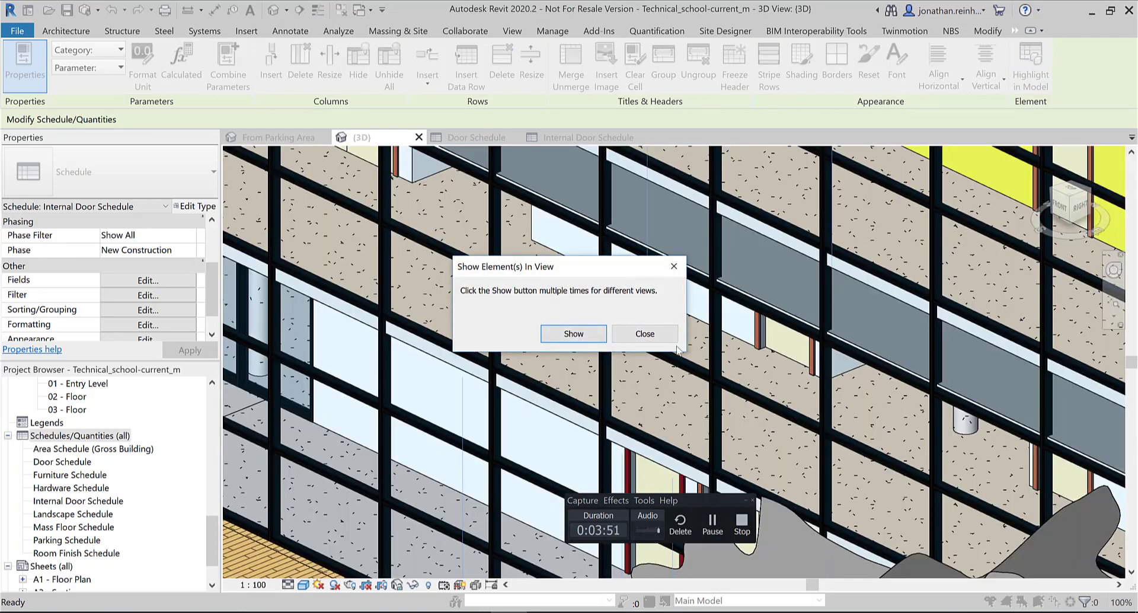
{"action": "left_click", "coordinate": [585, 336]}
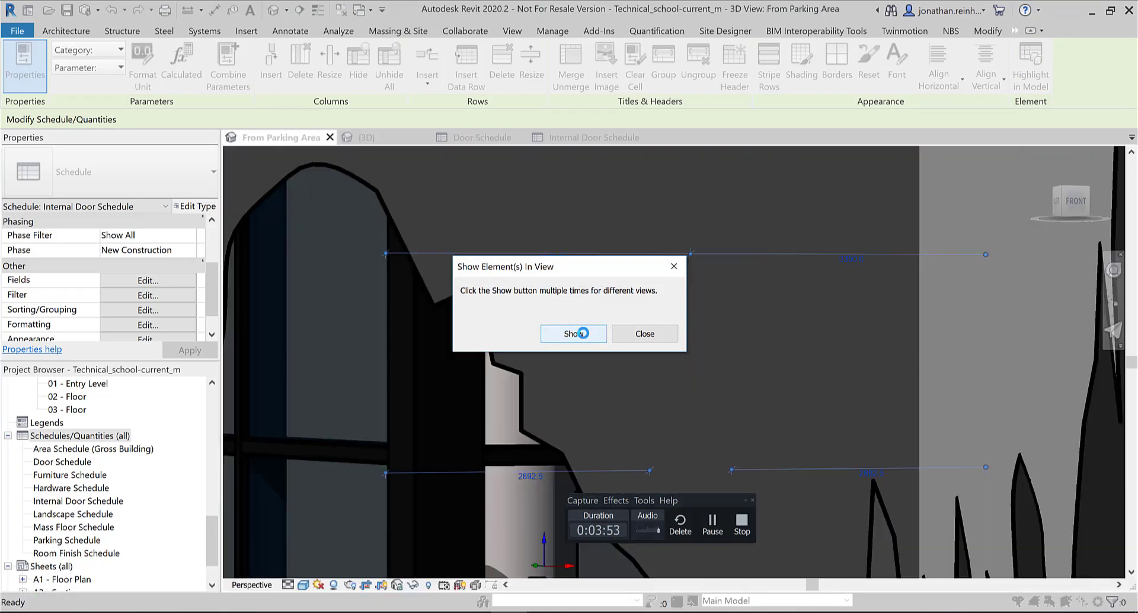
{"action": "left_click", "coordinate": [645, 334]}
Step: Switch the From Parking Area view to wireframe and bring the highlighted door inside the building into close view
{"action": "scroll", "coordinate": [583, 364], "scroll_direction": "down", "scroll_amount": 5}
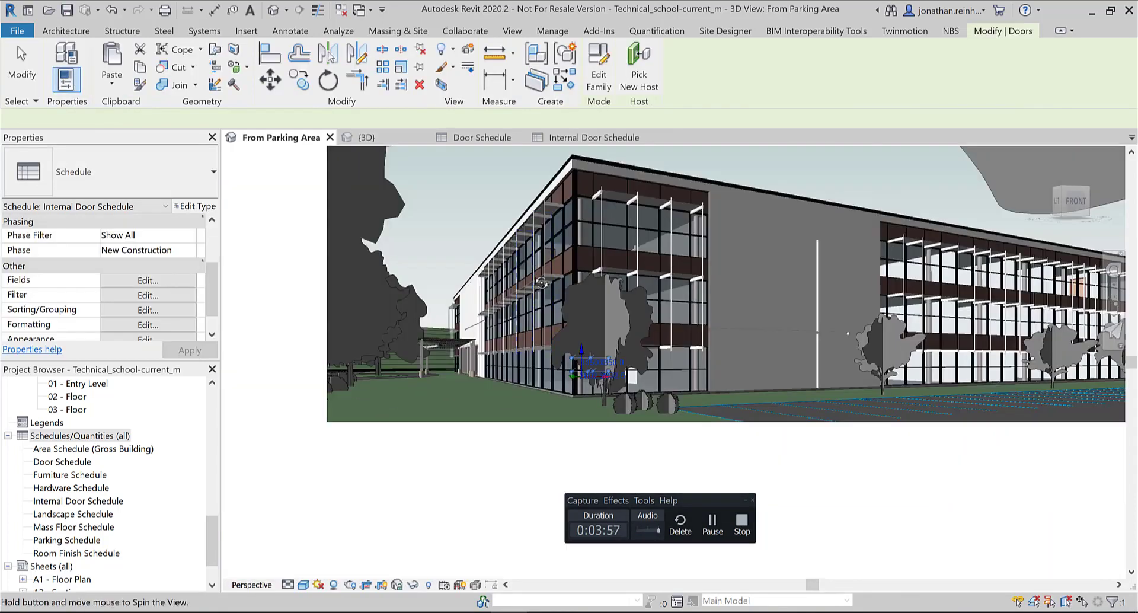
{"action": "middle_click_drag", "start_coordinate": [540, 282], "coordinate": [517, 292], "text": "shift"}
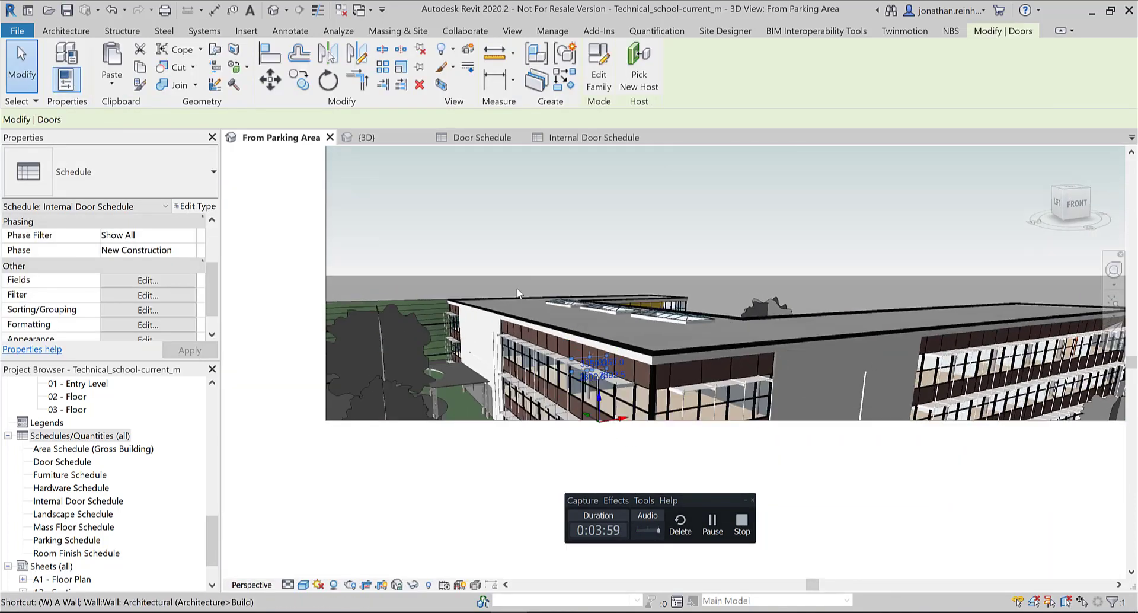
{"action": "middle_click_drag", "start_coordinate": [792, 275], "coordinate": [578, 373], "text": "shift"}
{"action": "scroll", "coordinate": [583, 379], "scroll_direction": "up", "scroll_amount": 5}
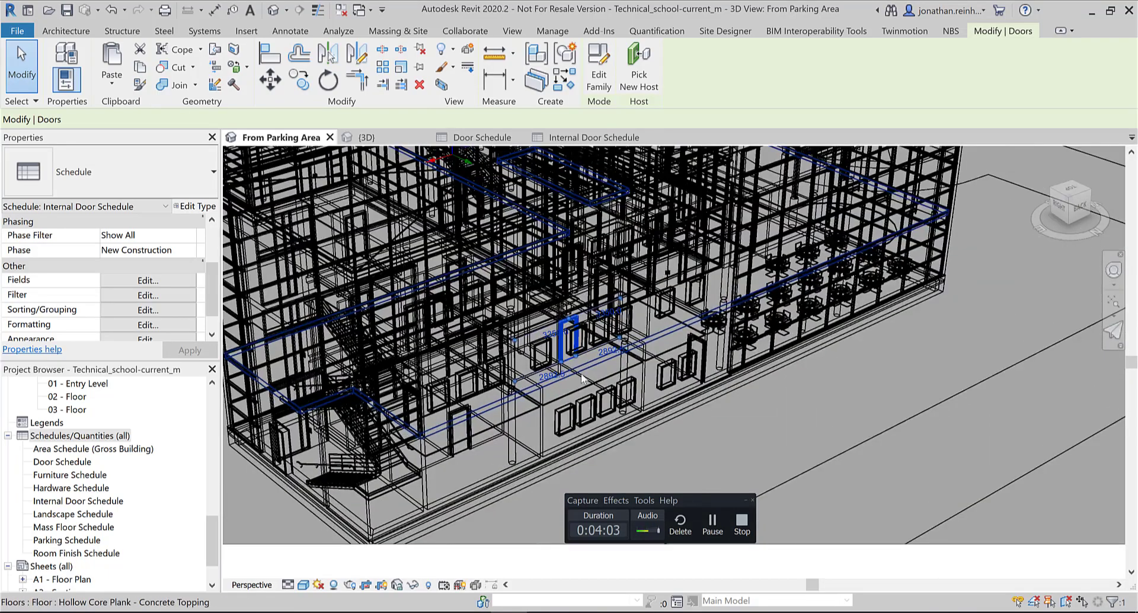
{"action": "scroll", "coordinate": [582, 380], "scroll_direction": "up", "scroll_amount": 6}
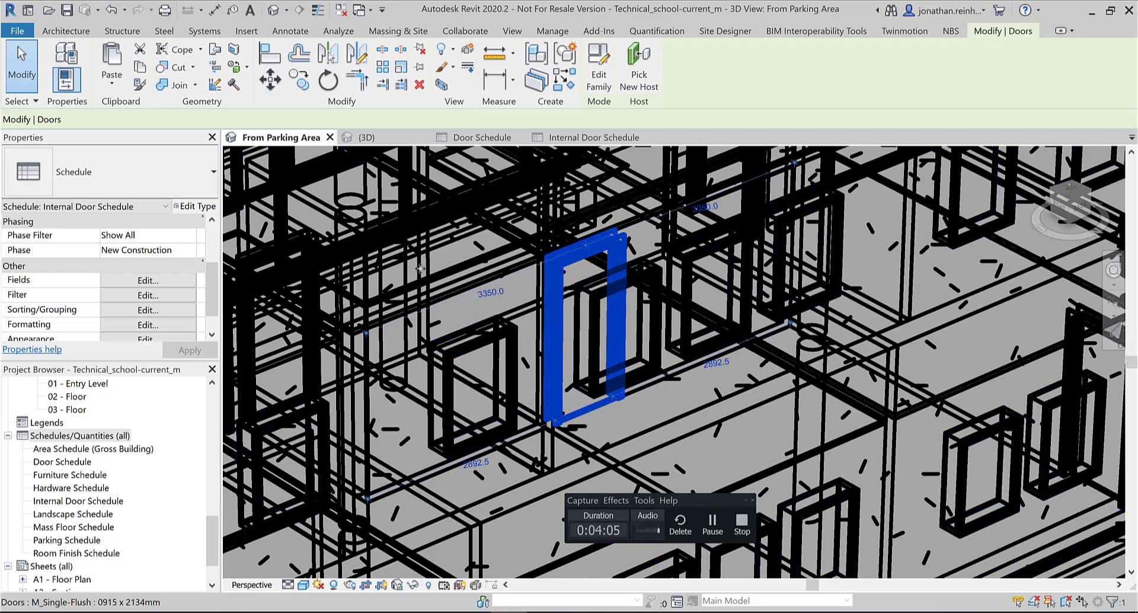
Step: Examine the highlighted door's instance properties and its position among the surrounding rooms
{"action": "scroll", "coordinate": [140, 289], "scroll_direction": "down", "scroll_amount": 3}
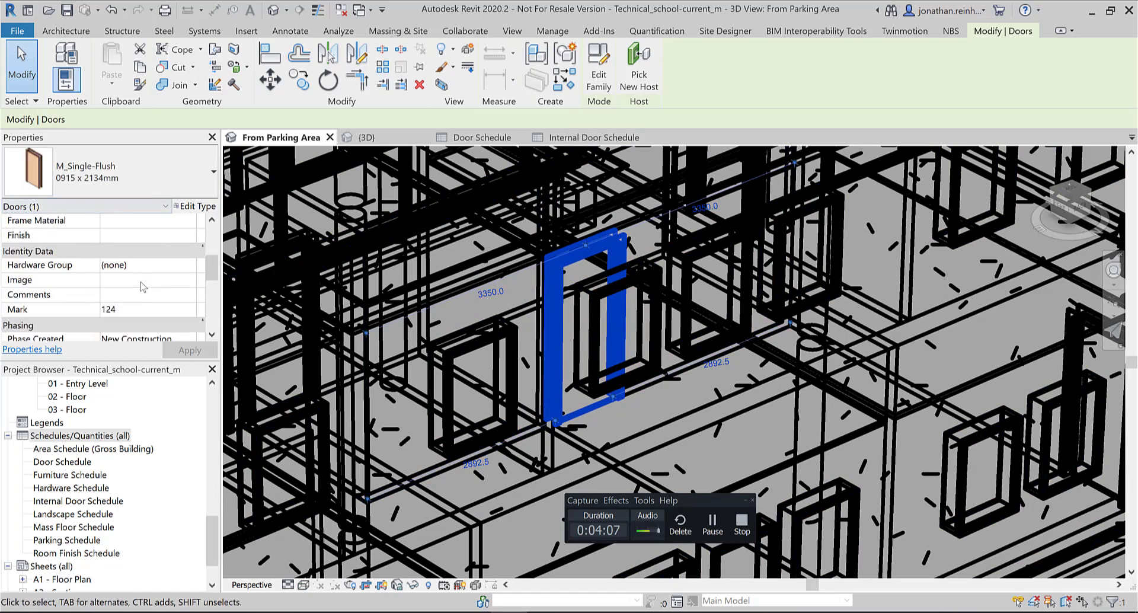
{"action": "scroll", "coordinate": [553, 424], "scroll_direction": "down", "scroll_amount": 3}
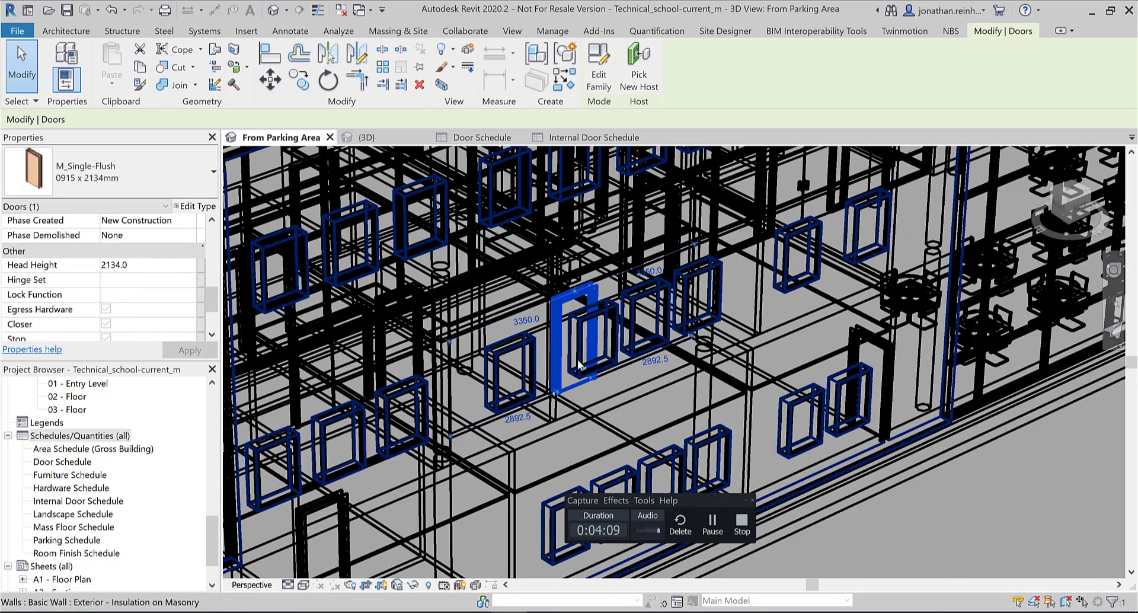
{"action": "scroll", "coordinate": [684, 383], "scroll_direction": "down", "scroll_amount": 3}
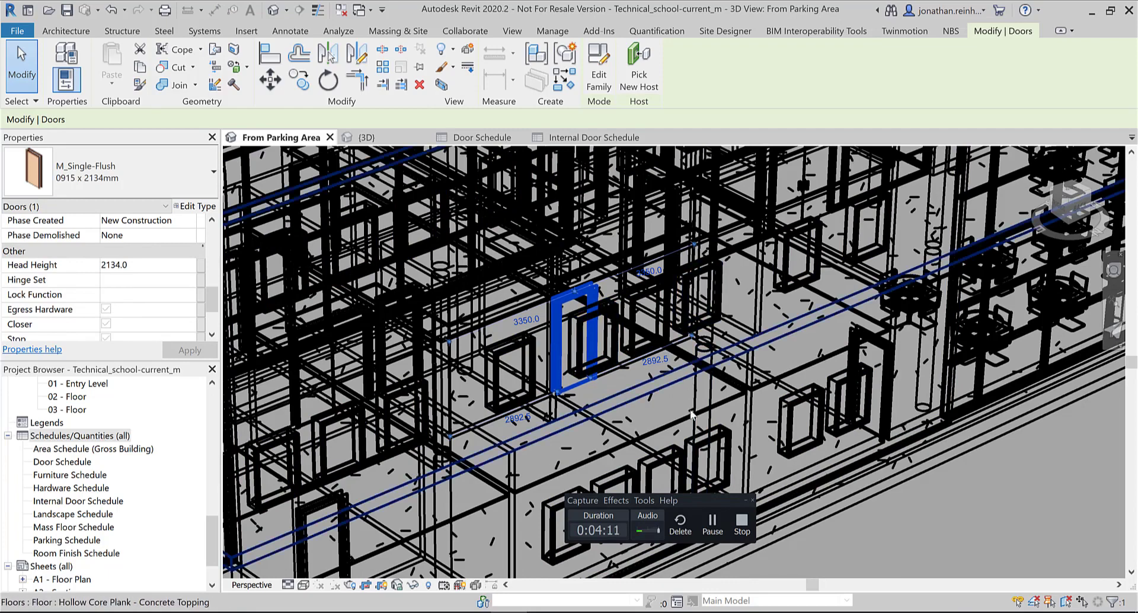
{"action": "middle_click_drag", "start_coordinate": [715, 403], "coordinate": [679, 398], "text": "shift"}
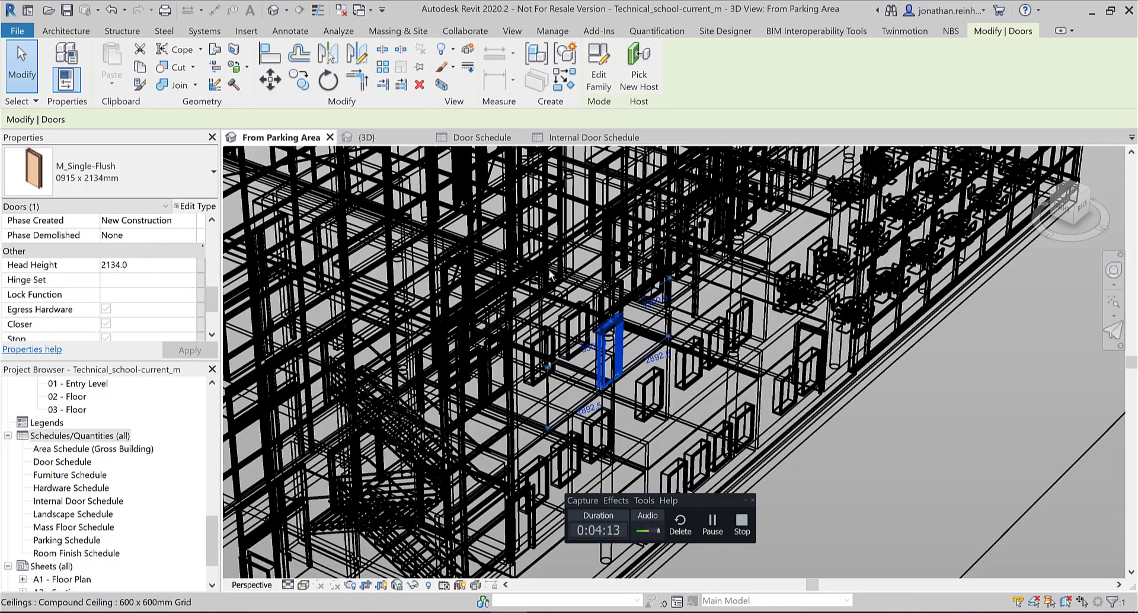